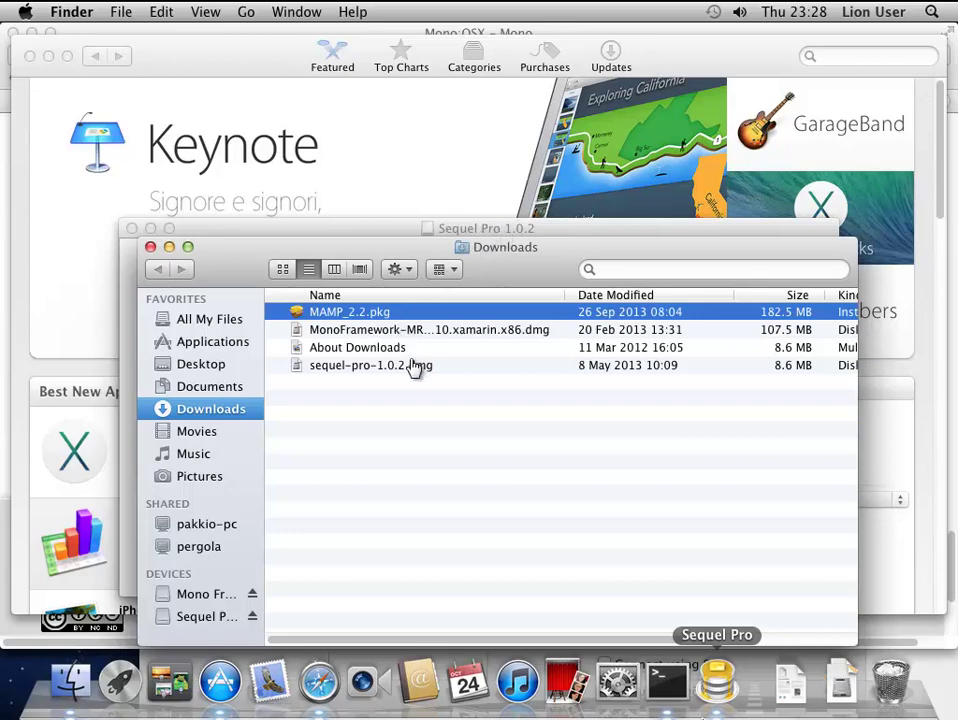
- Compare the MAMP_2.2.pkg installer and Mono framework disk image in Downloads, then return to Safari's Mono uninstall page
{"action": "left_click", "coordinate": [347, 332]}
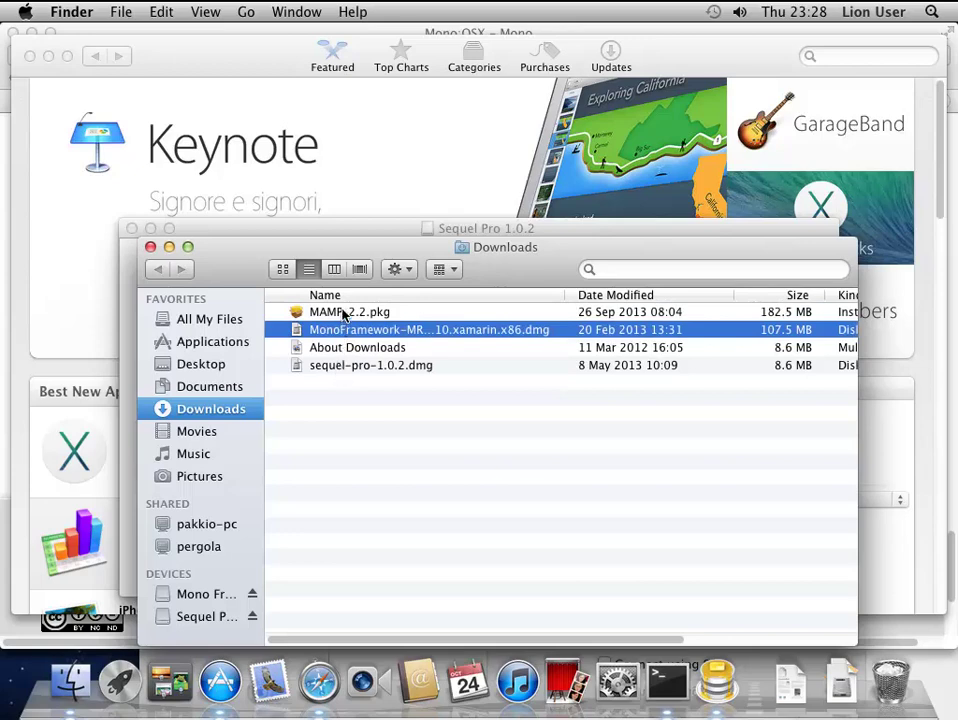
{"action": "left_click", "coordinate": [343, 314]}
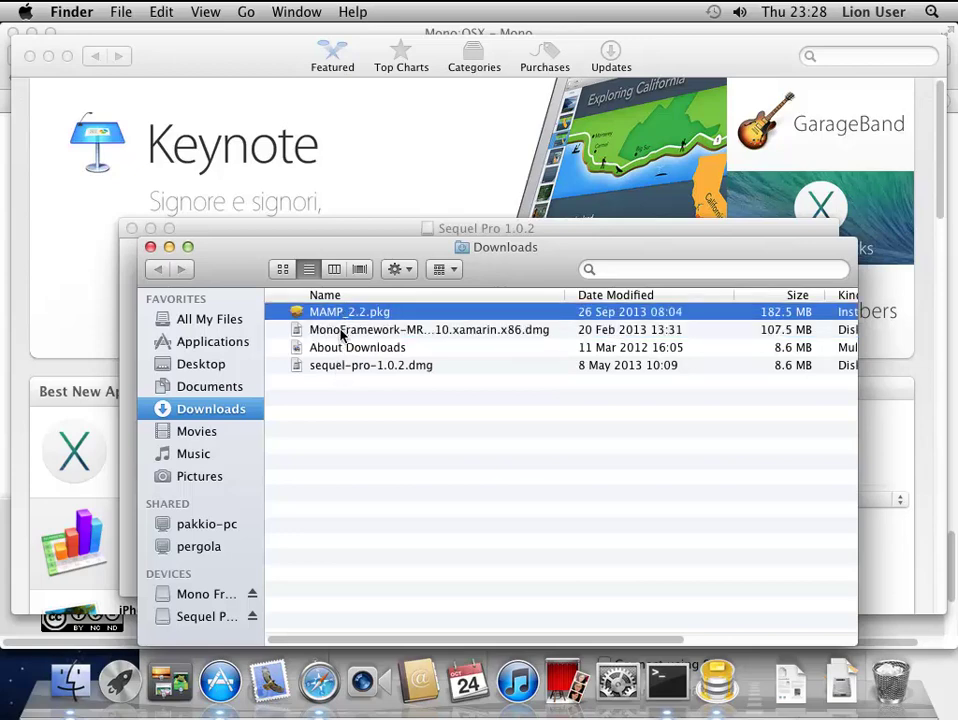
{"action": "left_click", "coordinate": [341, 332]}
{"action": "left_click", "coordinate": [343, 313]}
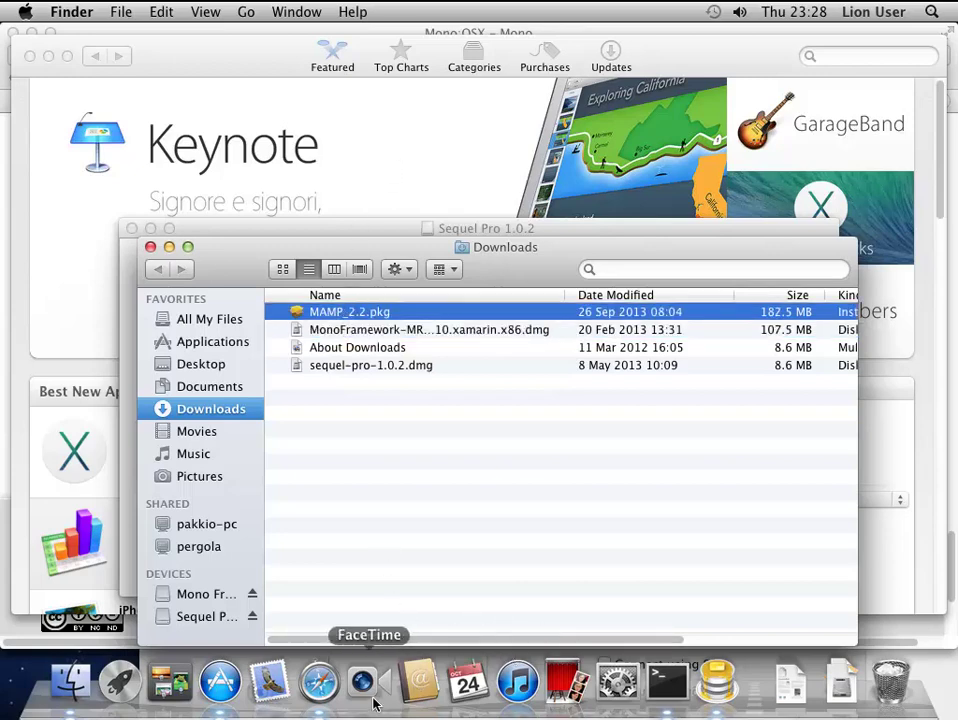
{"action": "left_click", "coordinate": [319, 683]}
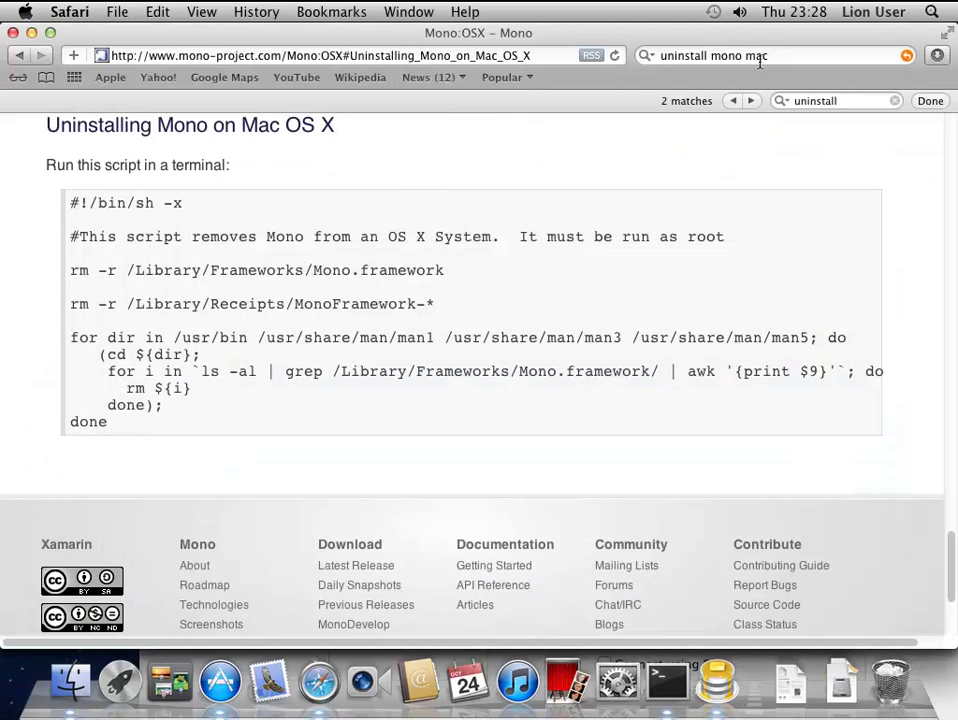
- Search the web for 'mono mac' and open the Mono:OSX download page
{"action": "left_click_drag", "start_coordinate": [782, 58], "coordinate": [662, 52]}
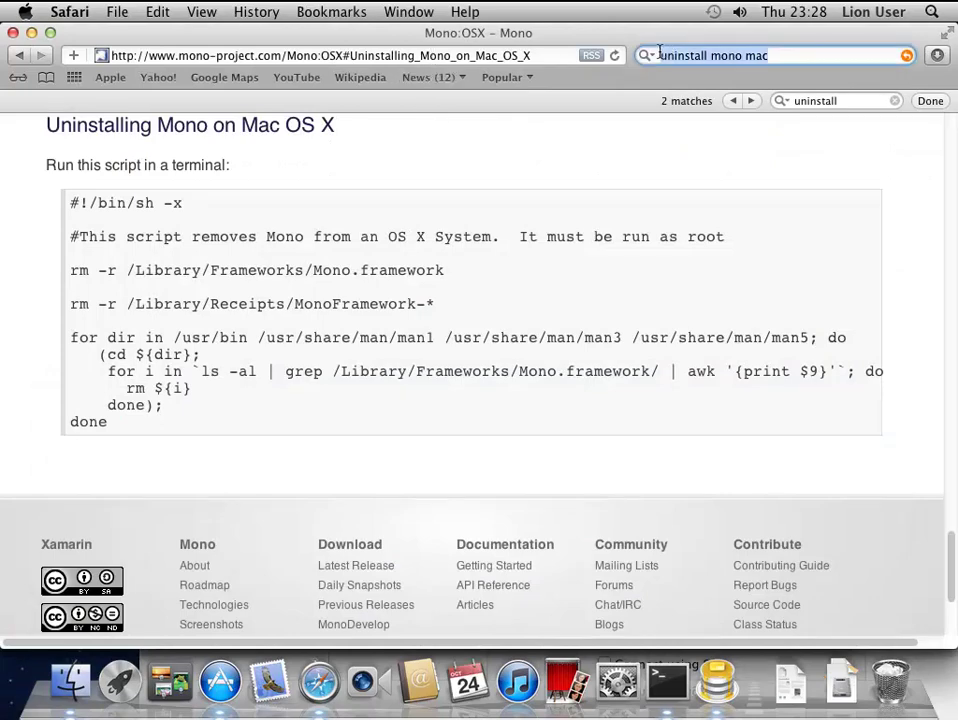
{"action": "type", "text": "mono mac"}
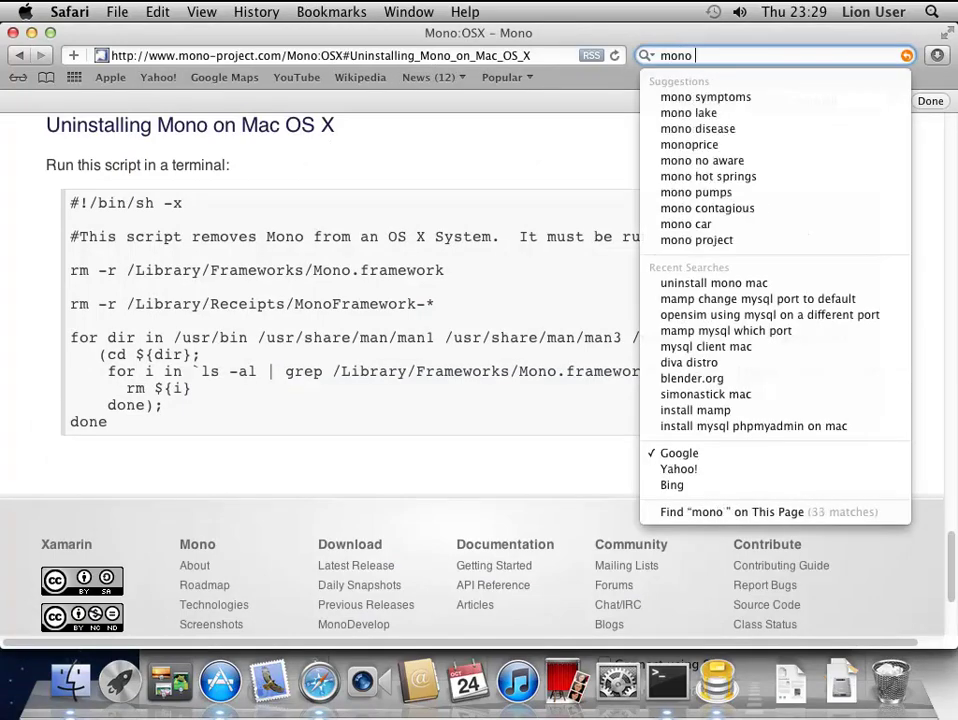
{"action": "key", "text": "Return"}
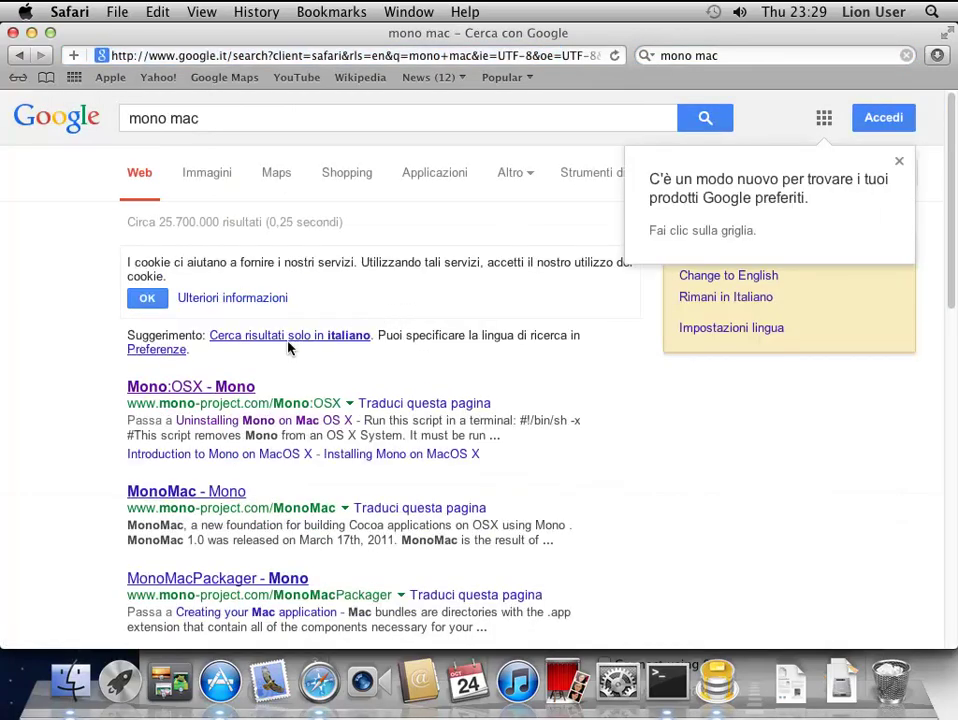
{"action": "left_click", "coordinate": [187, 388]}
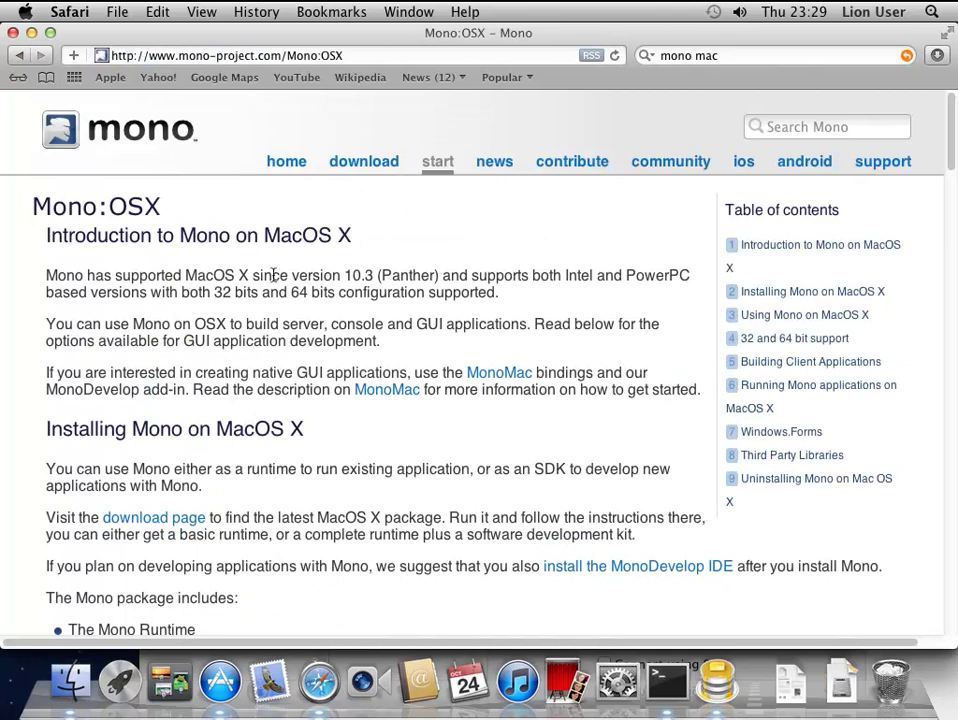
{"action": "left_click", "coordinate": [358, 165]}
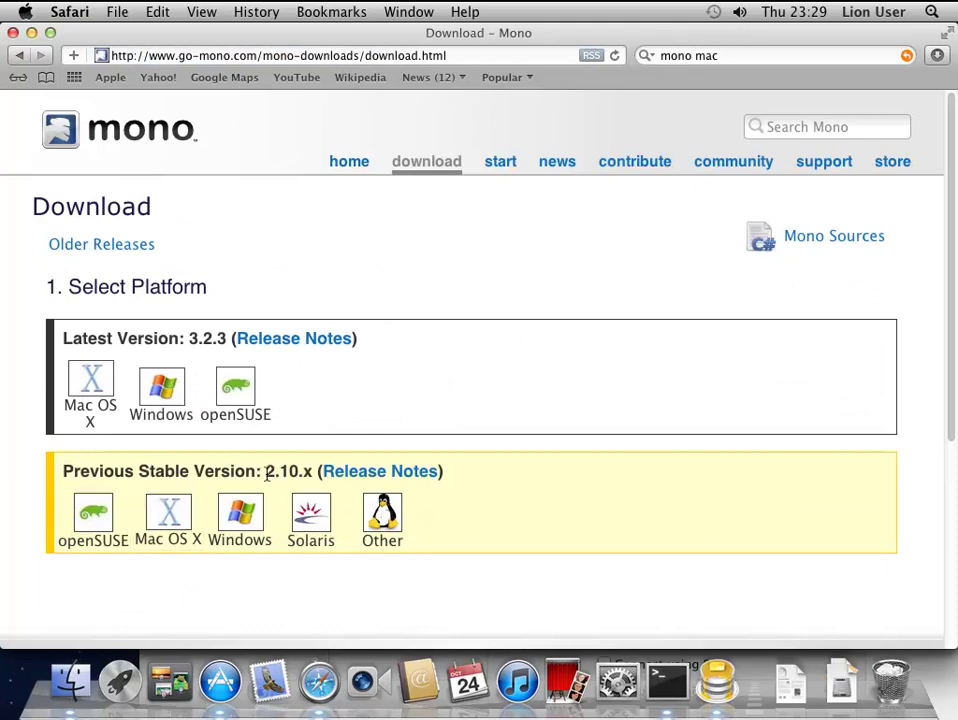
- Show the Previous Stable Mac OS X release (Mono 2.10.11 Runtime and SDK), then bring up Terminal
{"action": "left_click", "coordinate": [172, 514]}
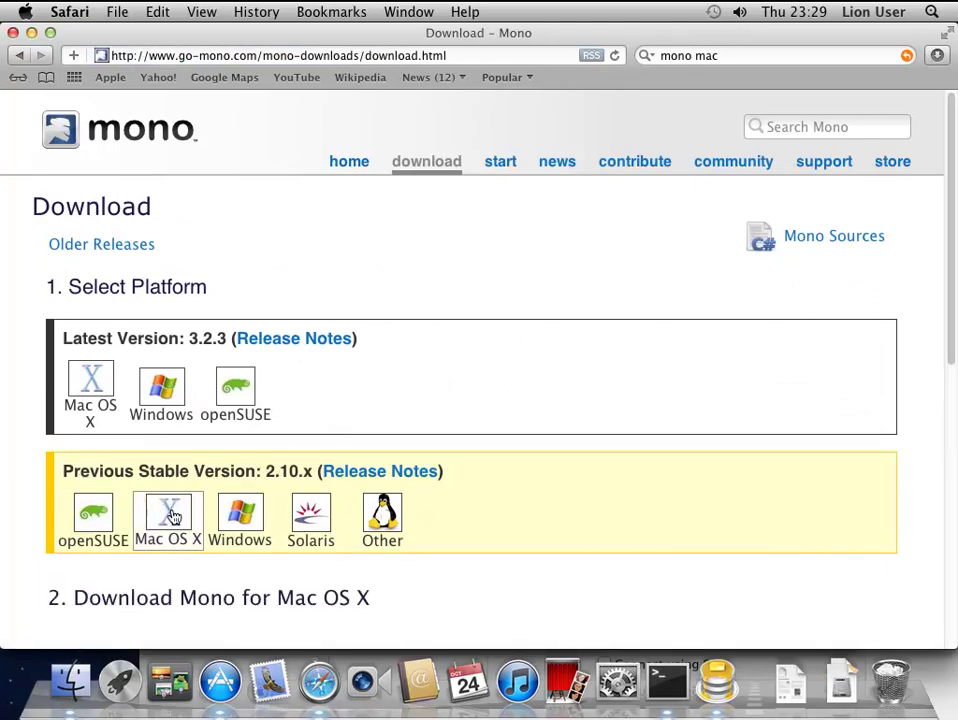
{"action": "scroll", "coordinate": [172, 514], "scroll_direction": "down", "scroll_amount": 5}
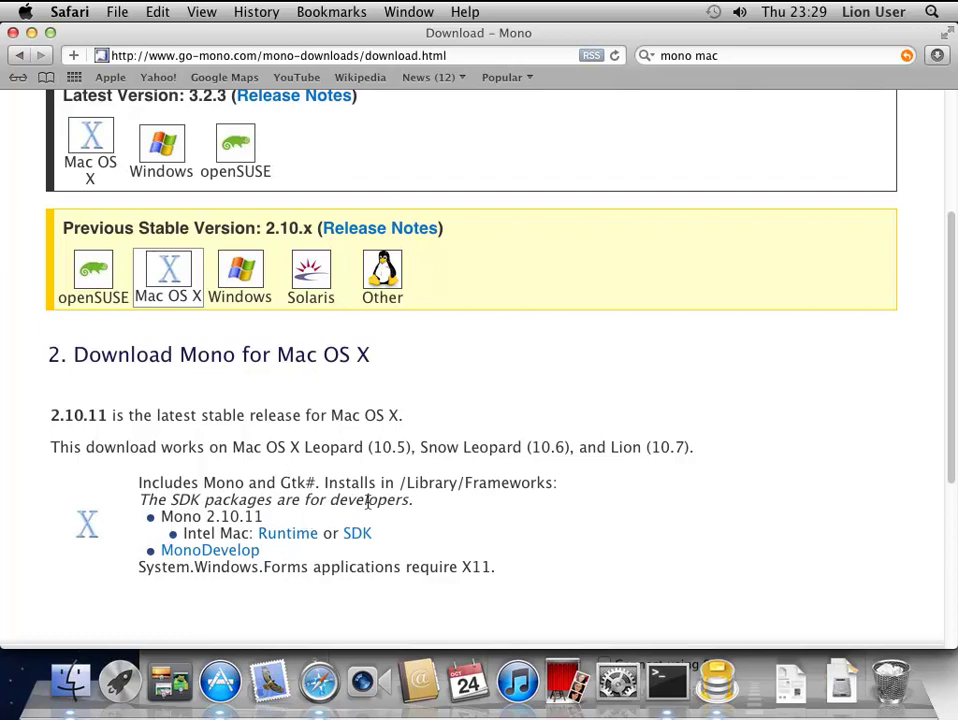
{"action": "left_click", "coordinate": [666, 682]}
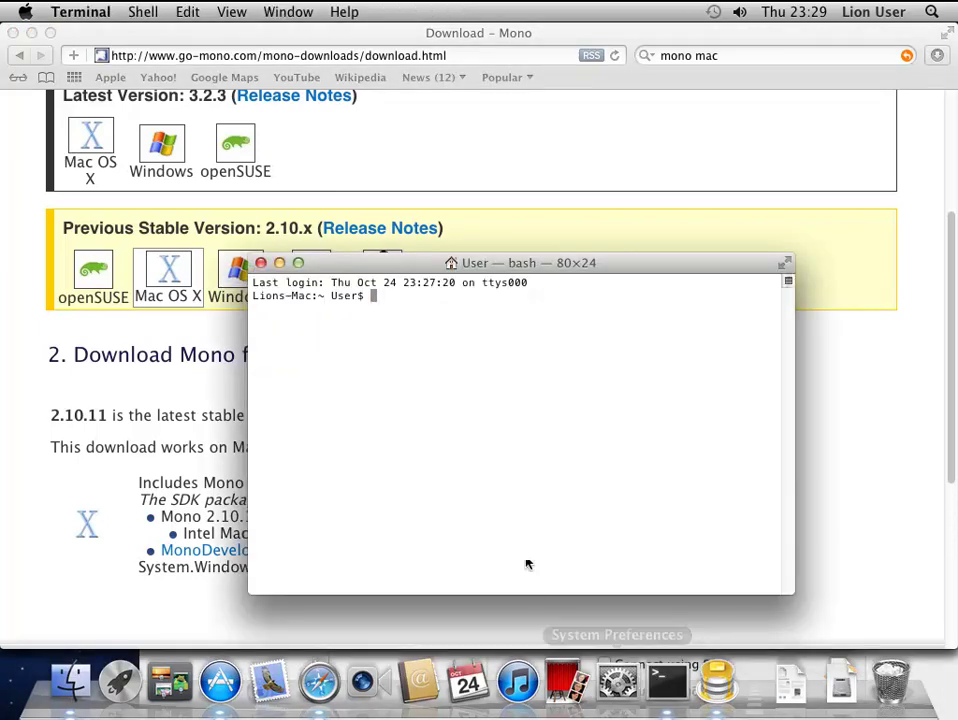
- Run mono --version and confirm Mono JIT compiler 2.10.11 is installed
{"action": "type", "text": "mono"}
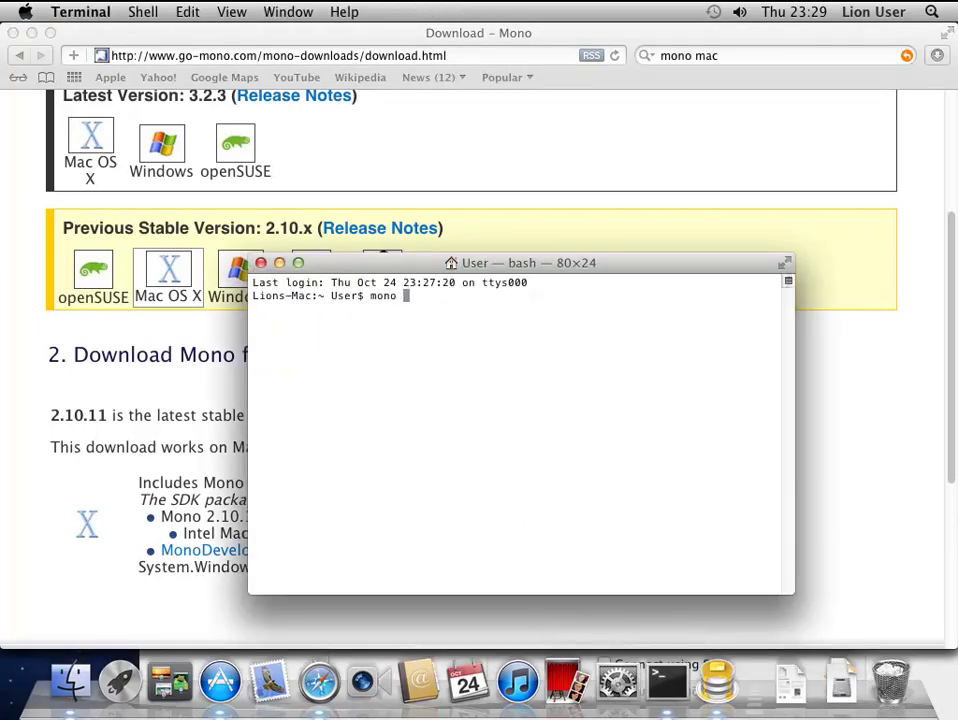
{"action": "type", "text": " --version"}
{"action": "key", "text": "Return"}
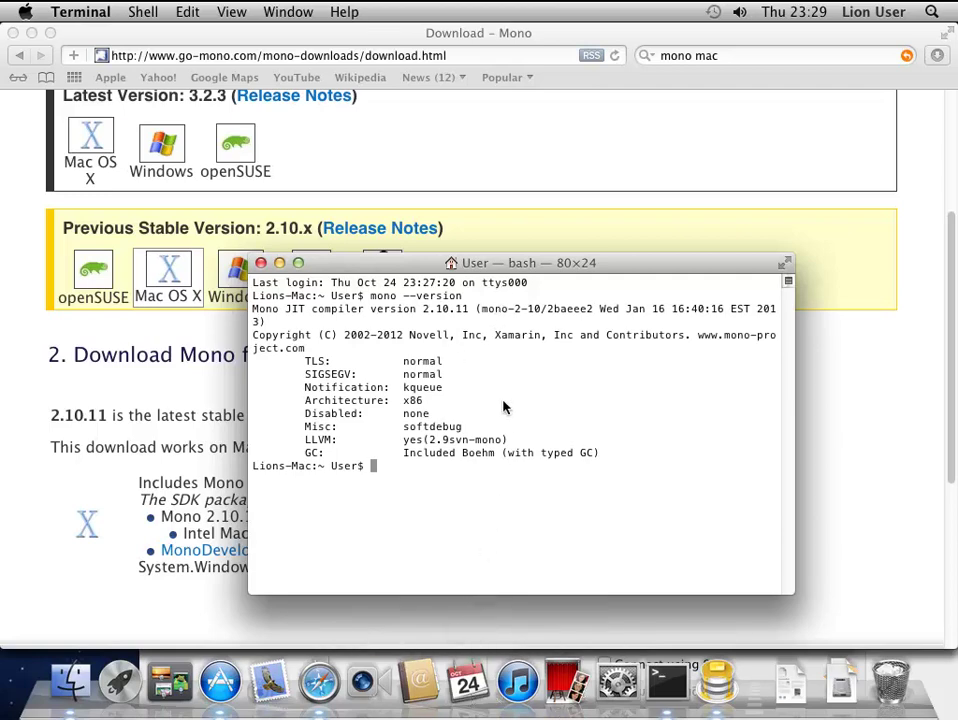
- Search Google for 'mamp' and open the mamp.info home page offering the free download
{"action": "left_click", "coordinate": [722, 57]}
{"action": "left_click_drag", "start_coordinate": [720, 56], "coordinate": [660, 50]}
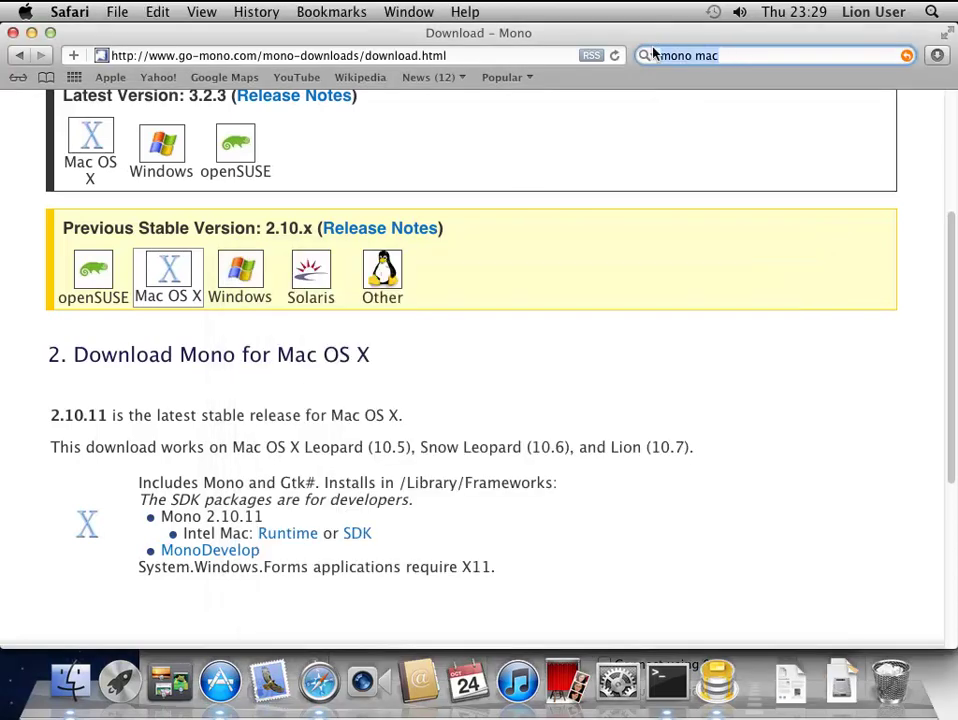
{"action": "type", "text": "mamp m"}
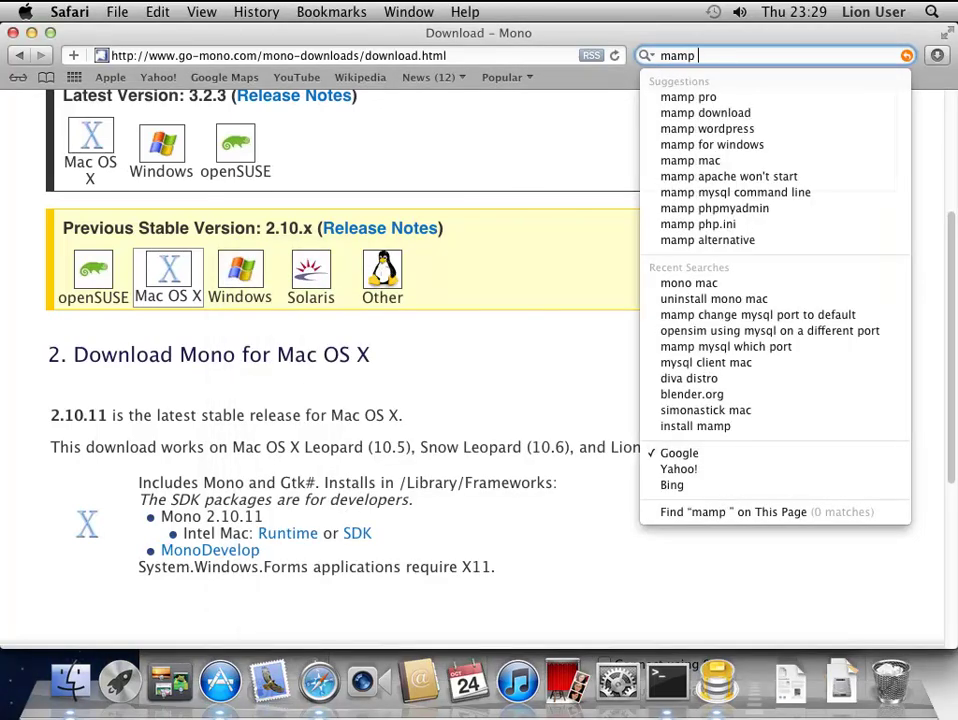
{"action": "key", "text": "BackSpace"}
{"action": "key", "text": "Return"}
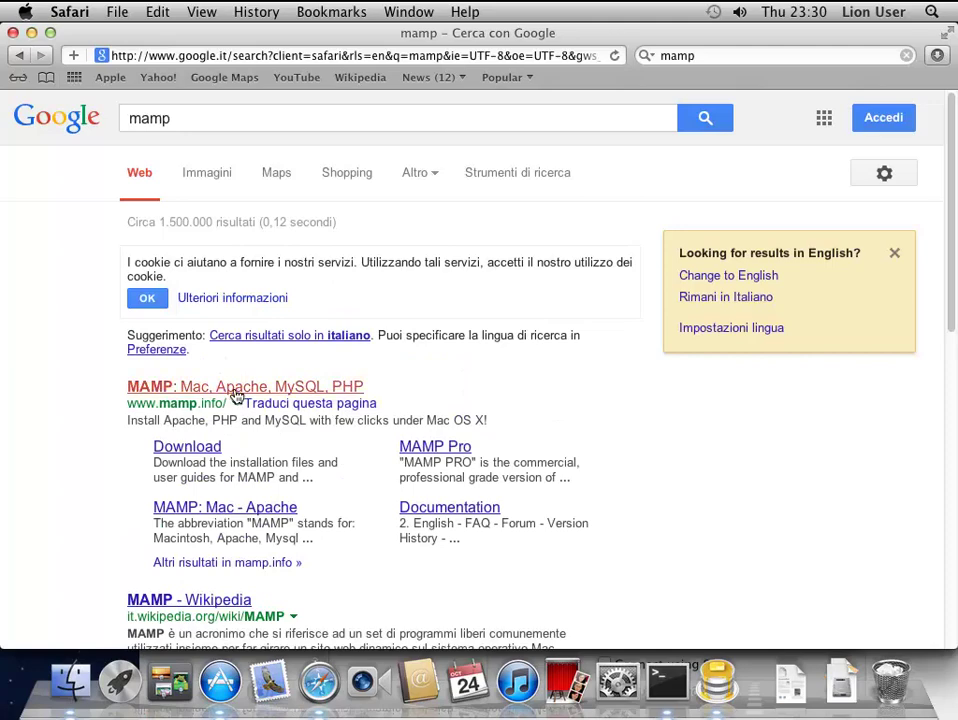
{"action": "left_click", "coordinate": [236, 396]}
{"action": "scroll", "coordinate": [374, 449], "scroll_direction": "down", "scroll_amount": 4}
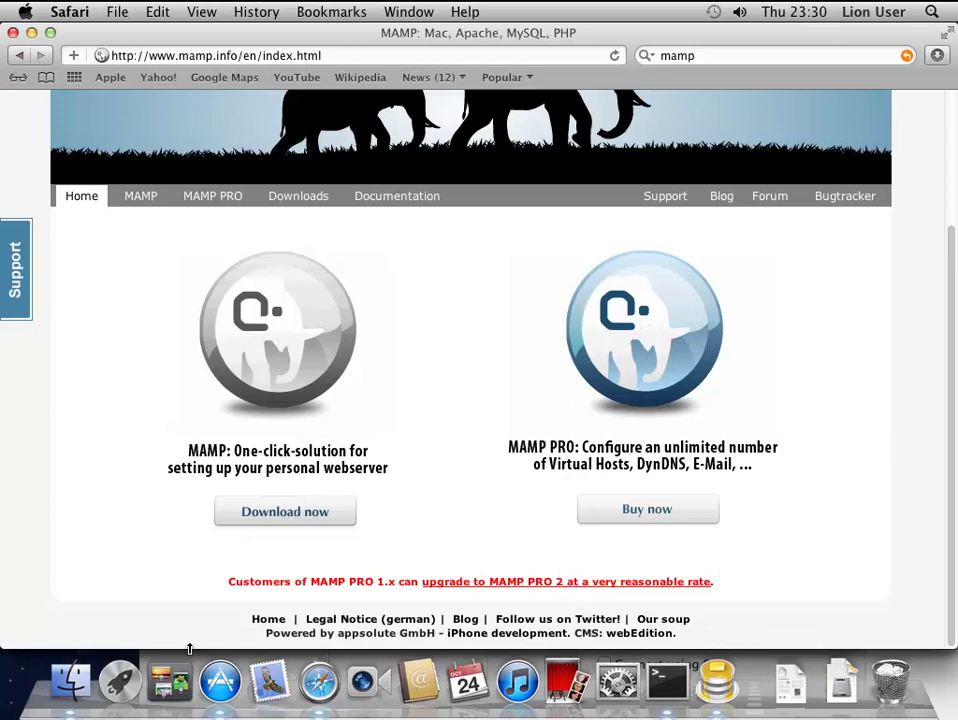
- Search This Mac for 'mamp' in Finder, closing the MAMP PRO image that opened by accident
{"action": "left_click", "coordinate": [71, 681]}
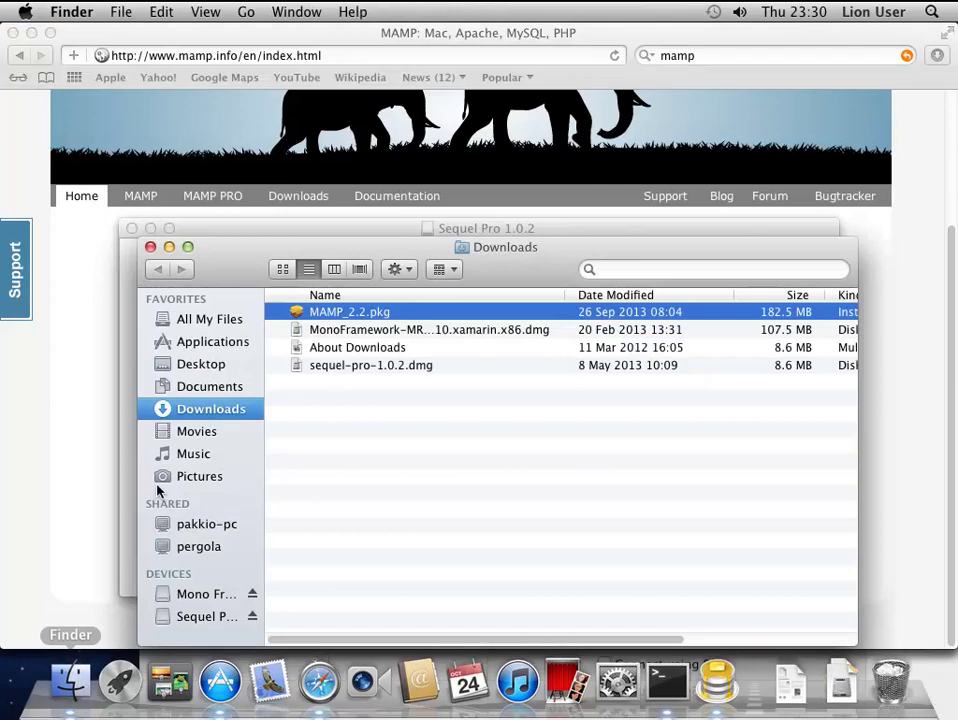
{"action": "left_click", "coordinate": [619, 268]}
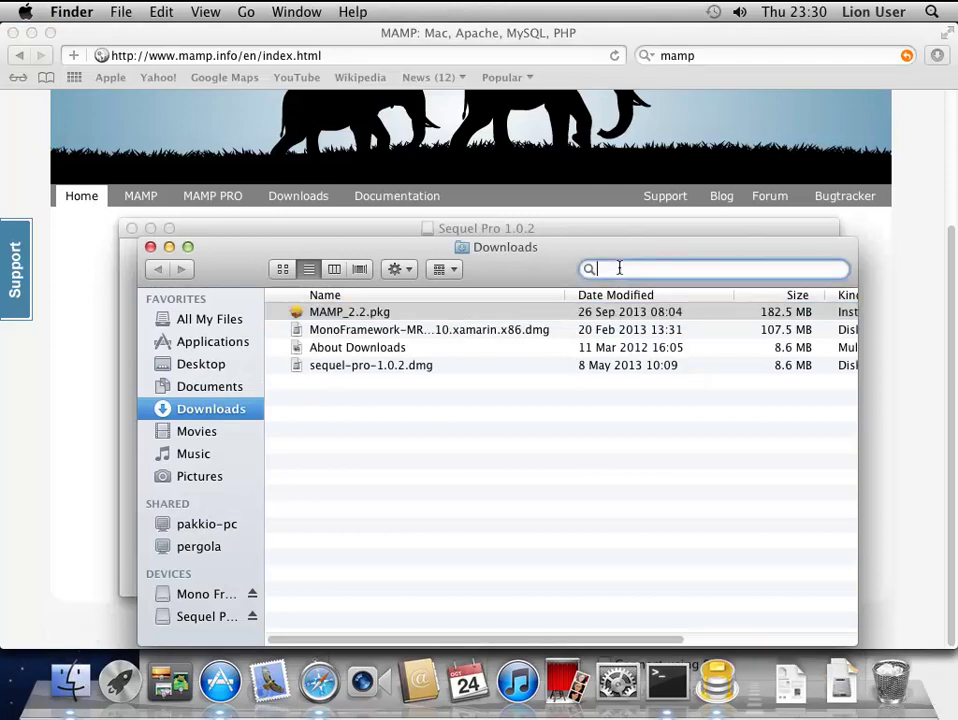
{"action": "type", "text": "mam"}
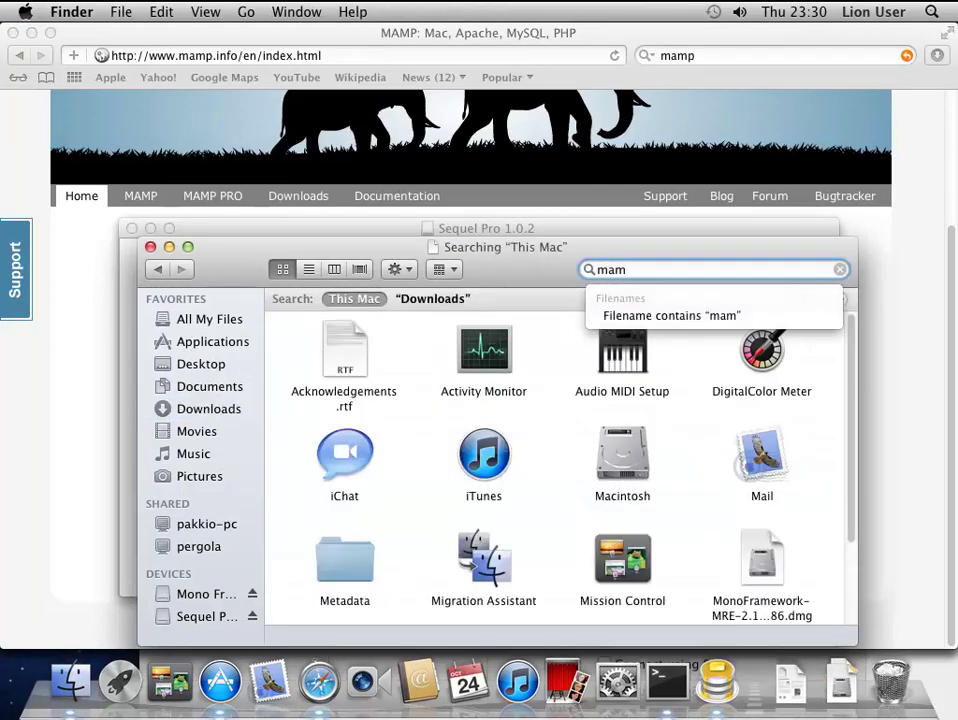
{"action": "type", "text": "p"}
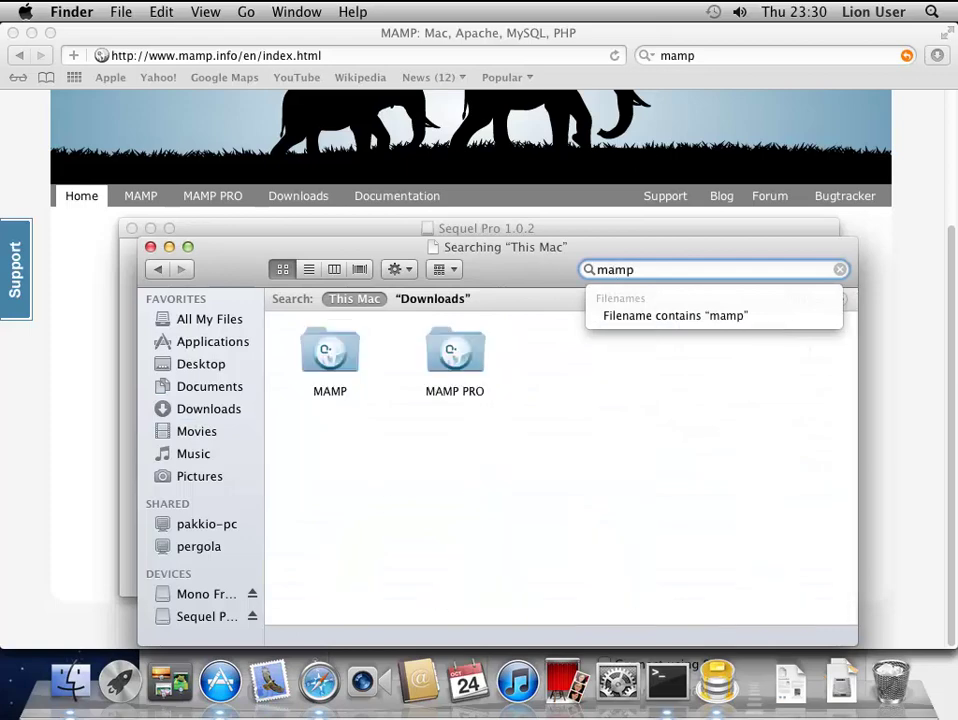
{"action": "left_click", "coordinate": [331, 358]}
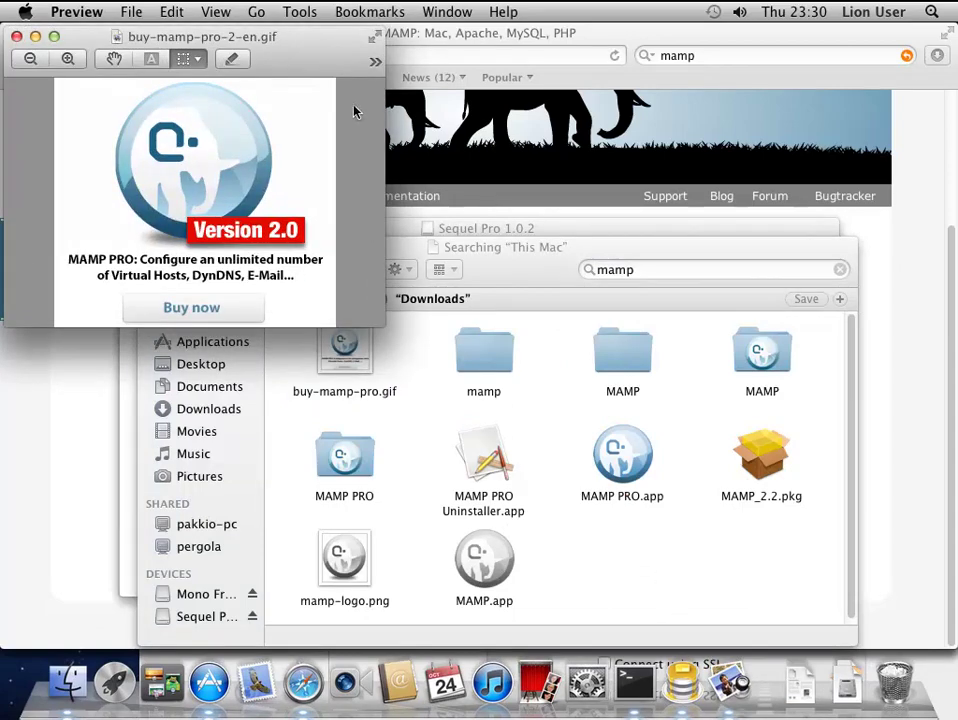
{"action": "left_click", "coordinate": [16, 36]}
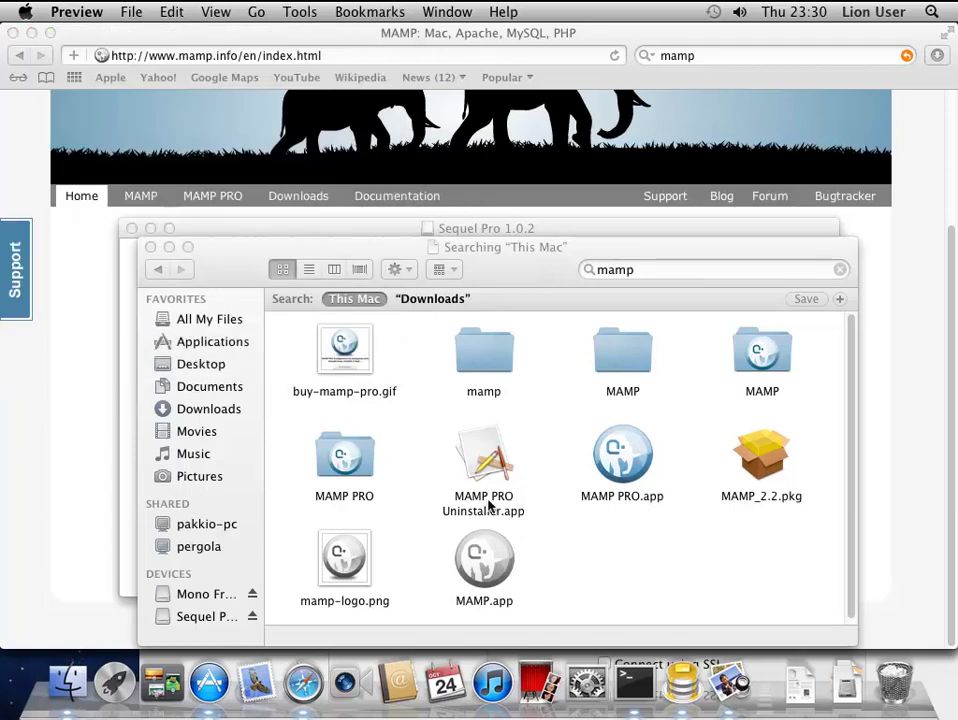
- Launch MAMP and confirm Apache port 8888 and MySQL port 3306 in its Preferences
{"action": "double_click", "coordinate": [485, 562]}
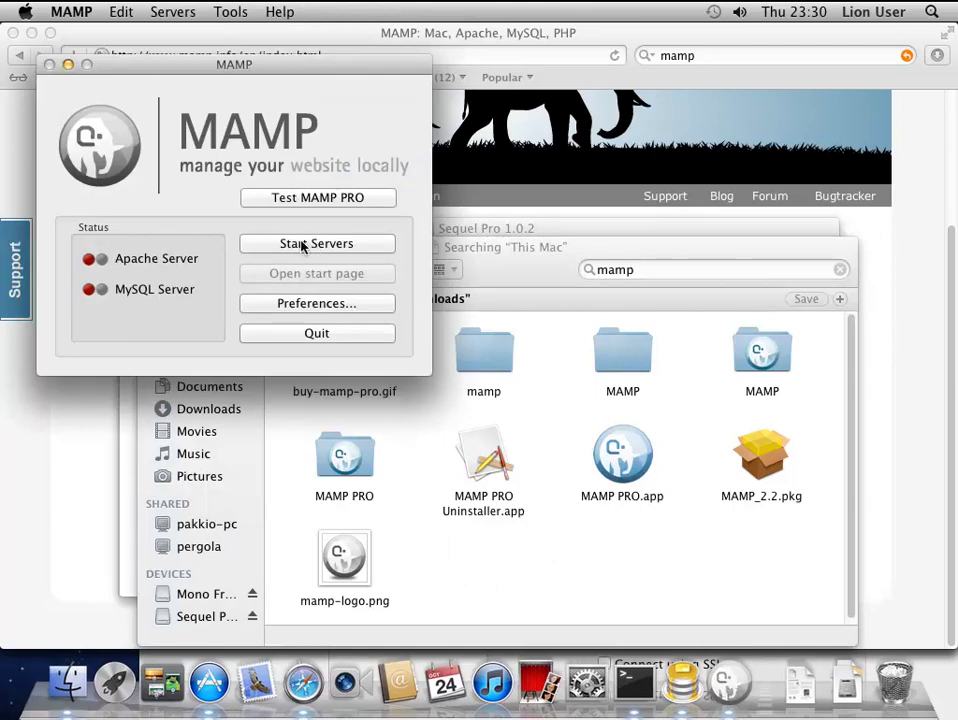
{"action": "left_click", "coordinate": [314, 305]}
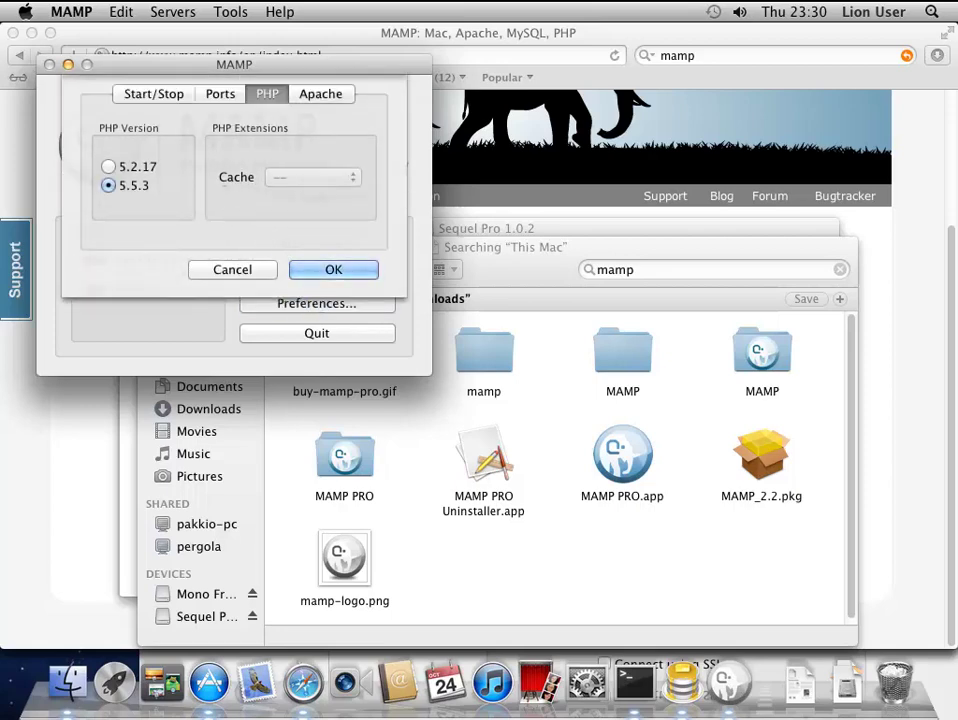
{"action": "left_click", "coordinate": [218, 94]}
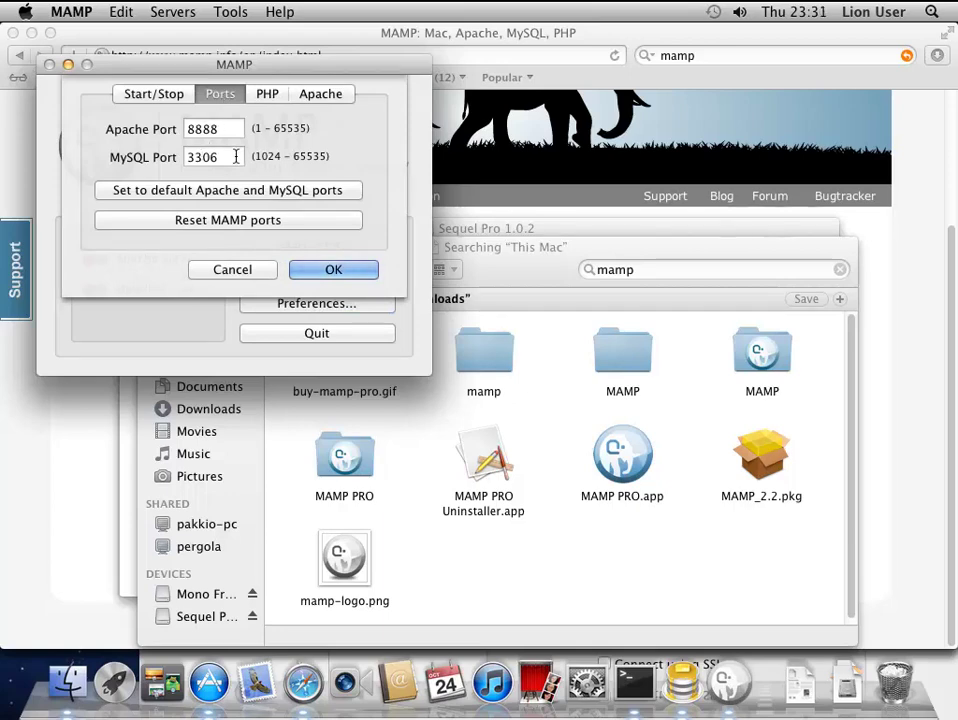
{"action": "left_click_drag", "start_coordinate": [236, 156], "coordinate": [172, 162]}
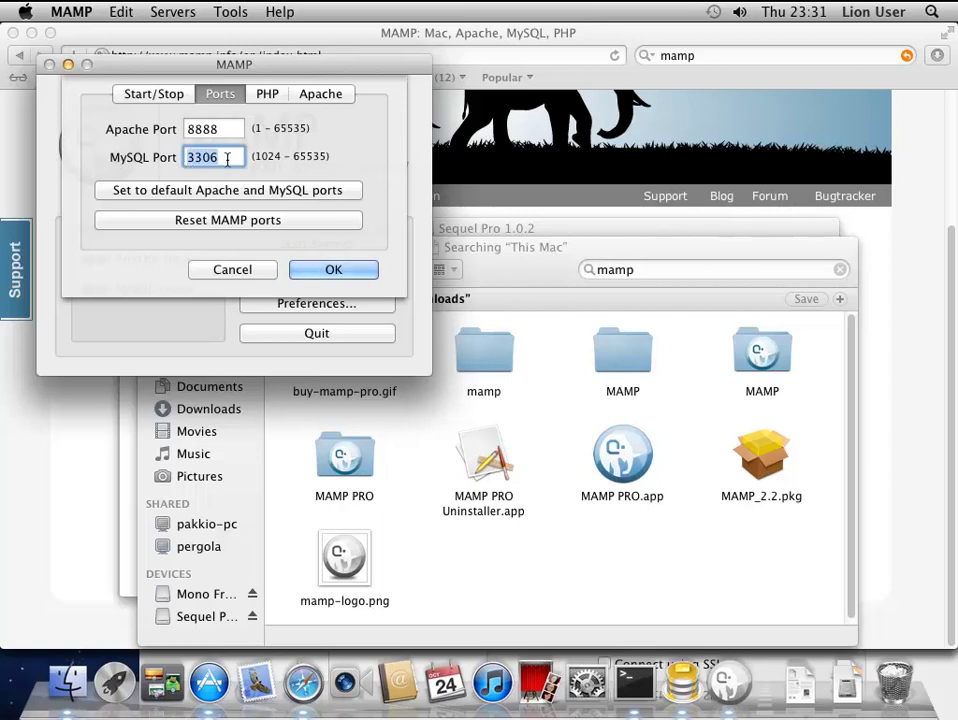
{"action": "left_click", "coordinate": [323, 269]}
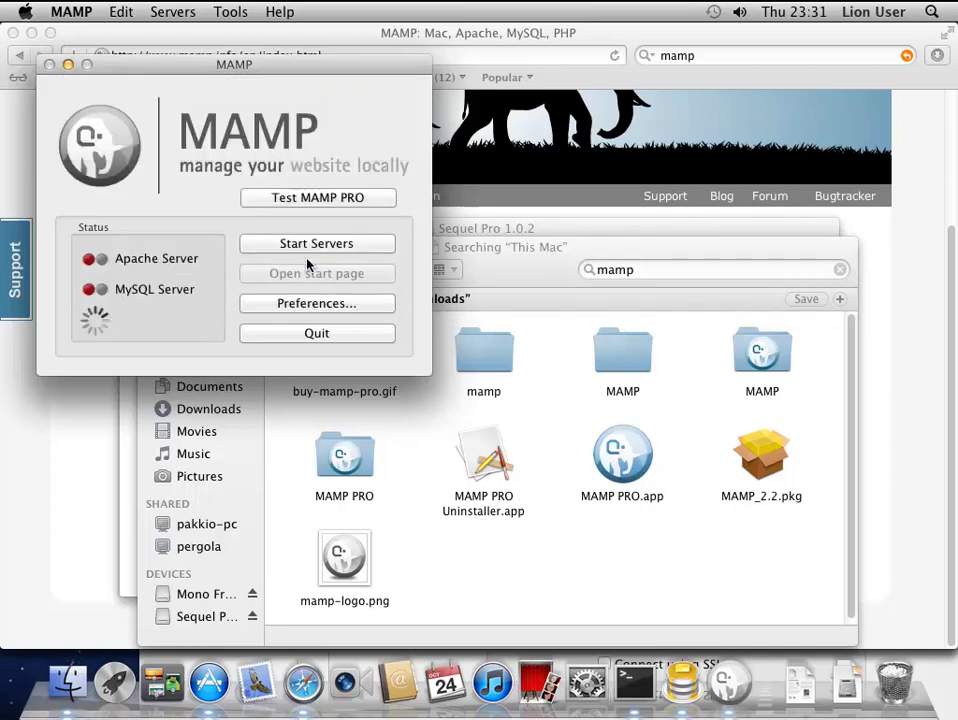
- Start the MAMP servers, open phpMyAdmin from the start page, and view its Users list
{"action": "left_click", "coordinate": [313, 245]}
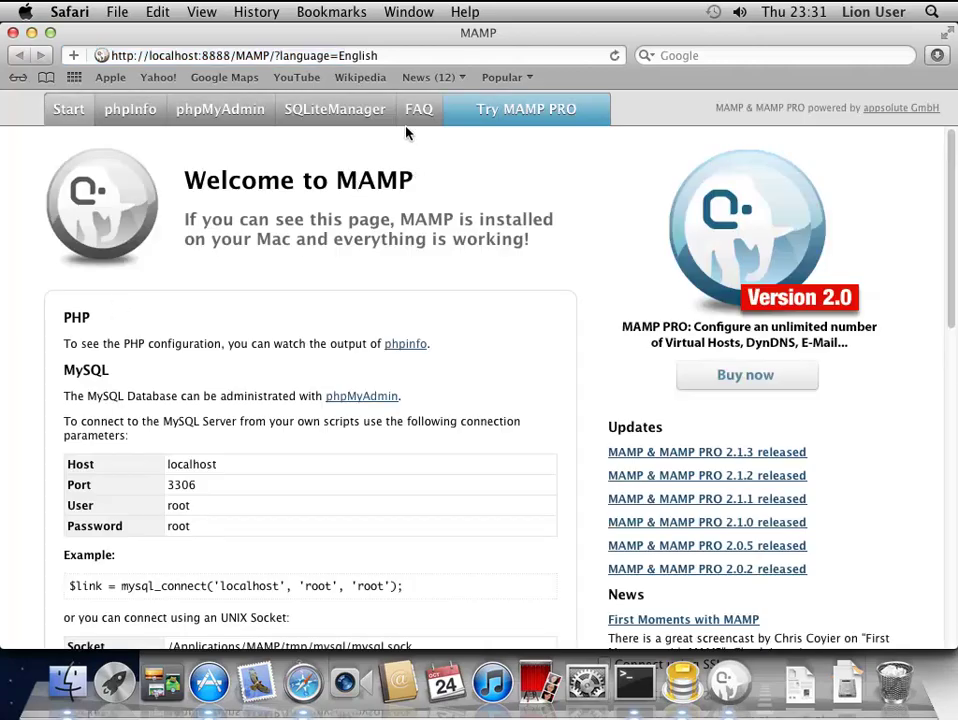
{"action": "scroll", "coordinate": [214, 393], "scroll_direction": "down", "scroll_amount": 1}
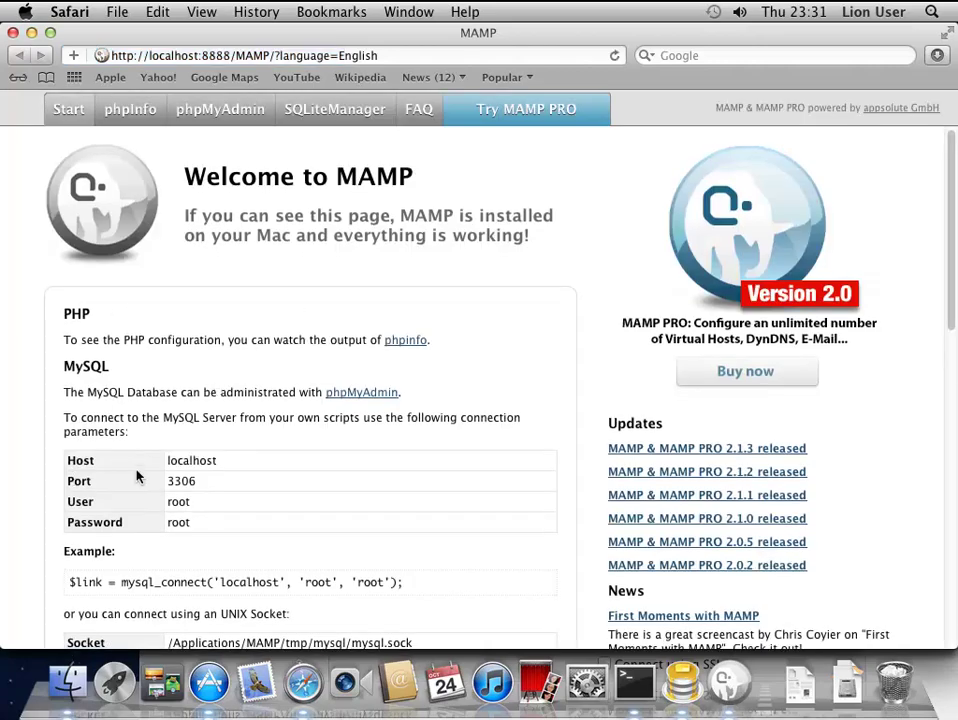
{"action": "scroll", "coordinate": [168, 461], "scroll_direction": "down", "scroll_amount": 4}
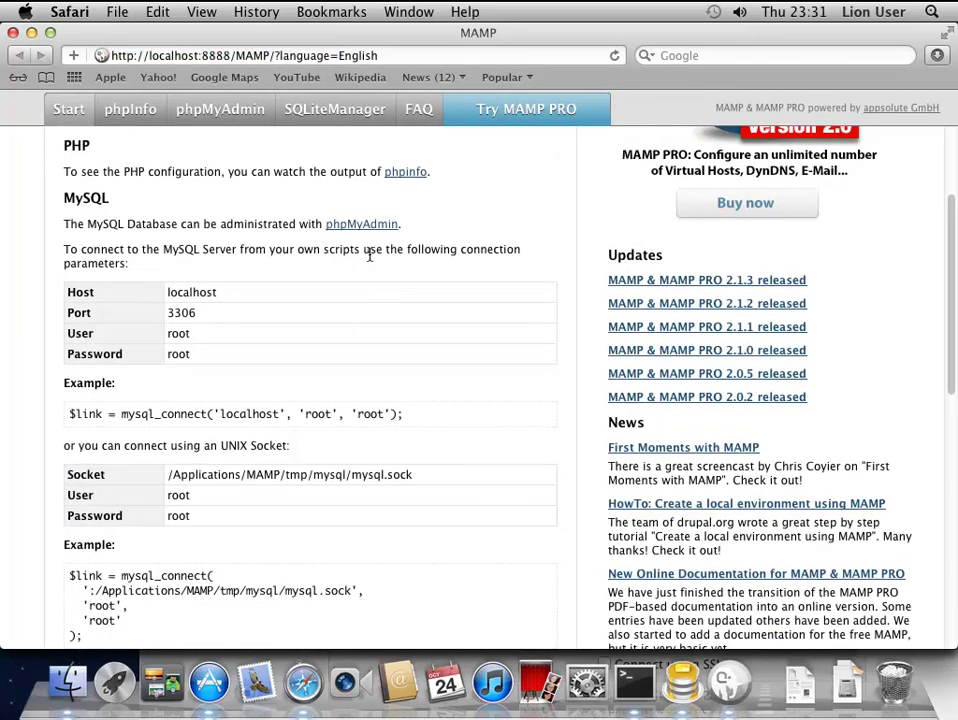
{"action": "left_click", "coordinate": [355, 226]}
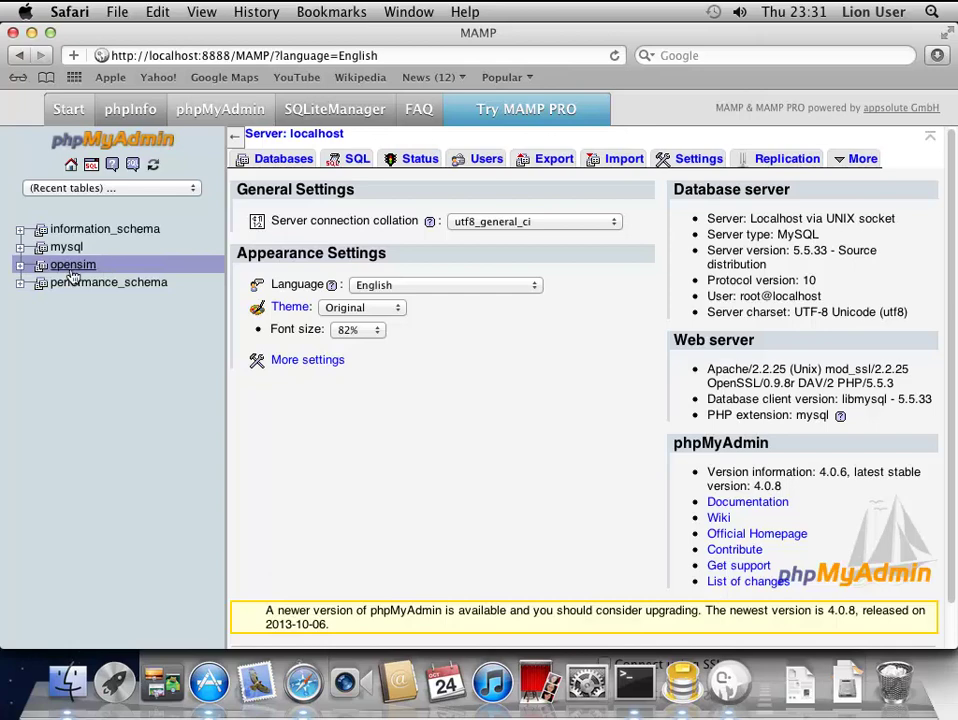
{"action": "left_click", "coordinate": [486, 159]}
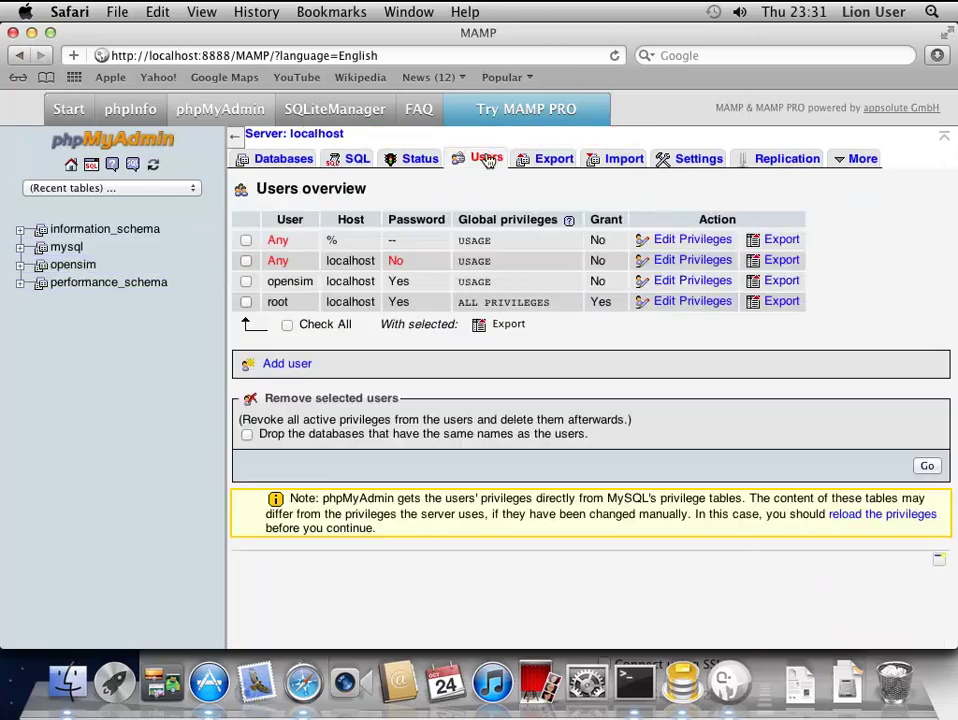
- Fill in new user 'opensim' on localhost with a password and a same-named, fully privileged database
{"action": "left_click", "coordinate": [282, 370]}
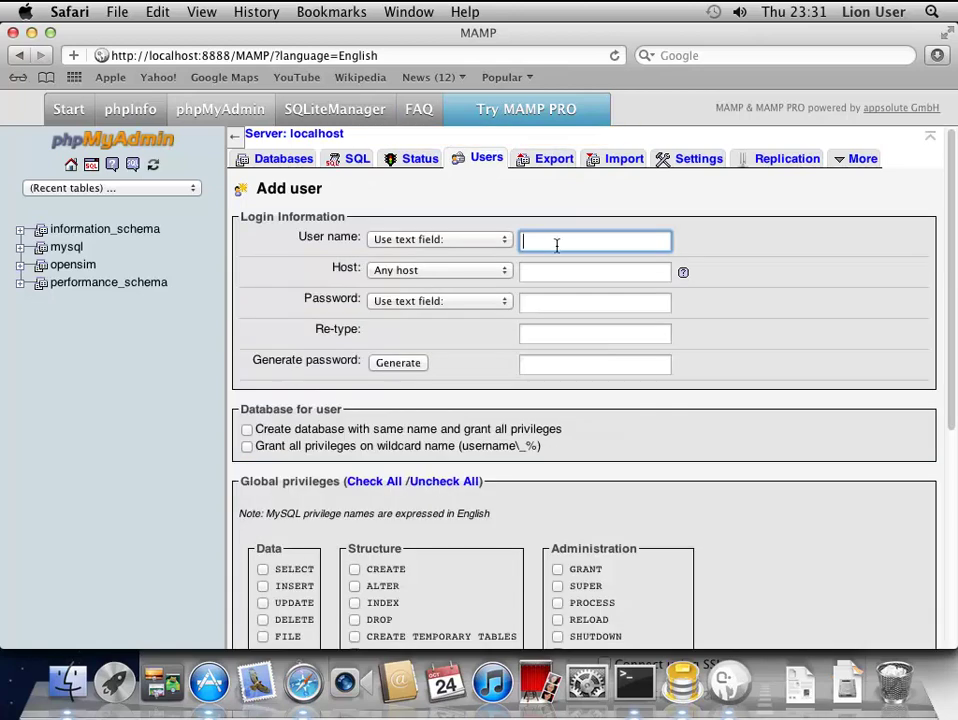
{"action": "type", "text": "opensim"}
{"action": "left_click", "coordinate": [501, 276]}
{"action": "left_click", "coordinate": [502, 284]}
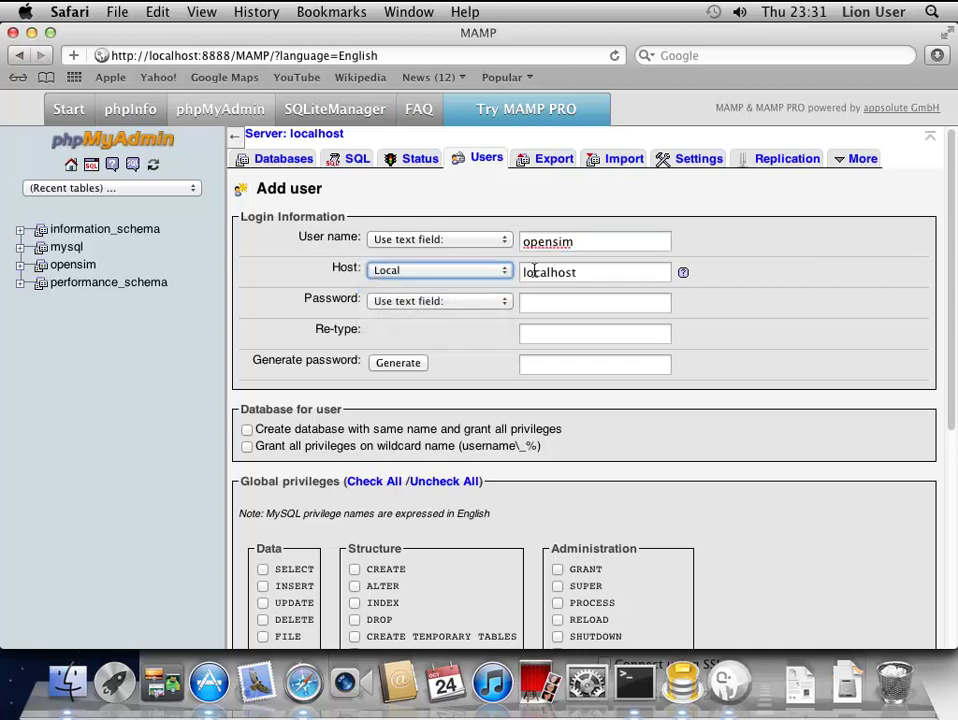
{"action": "left_click", "coordinate": [533, 309]}
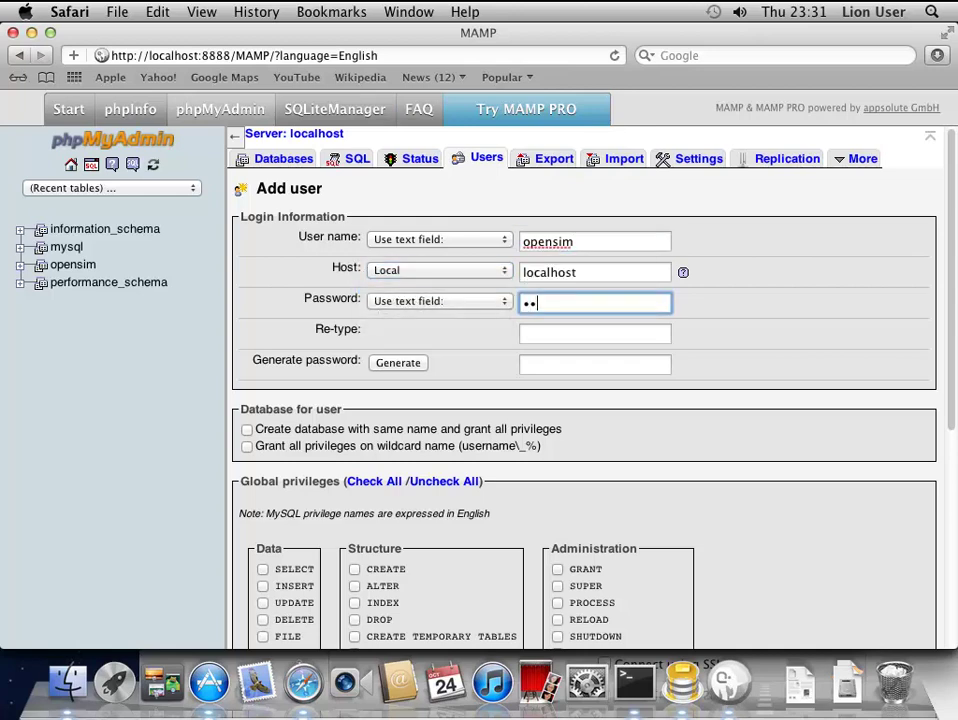
{"action": "left_click", "coordinate": [548, 333]}
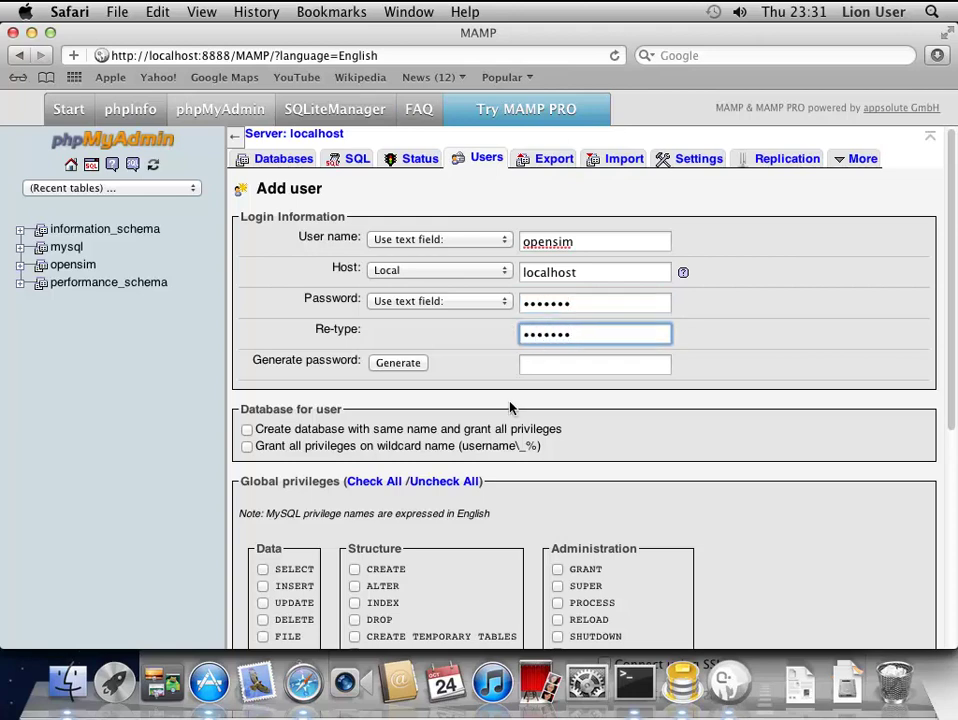
{"action": "left_click", "coordinate": [247, 429]}
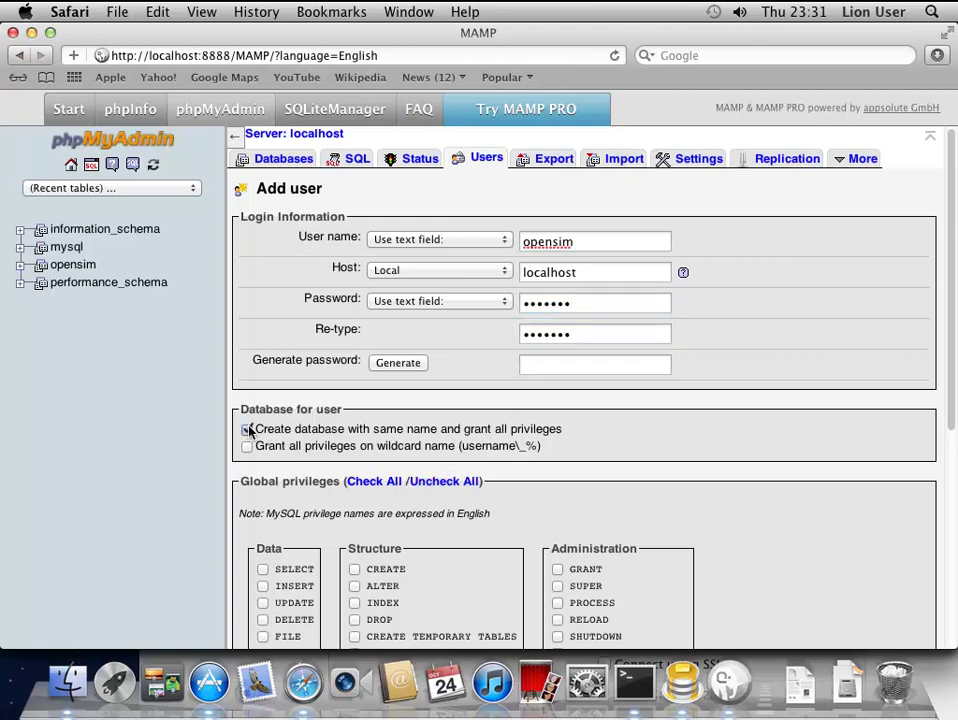
{"action": "scroll", "coordinate": [510, 445], "scroll_direction": "down", "scroll_amount": 10}
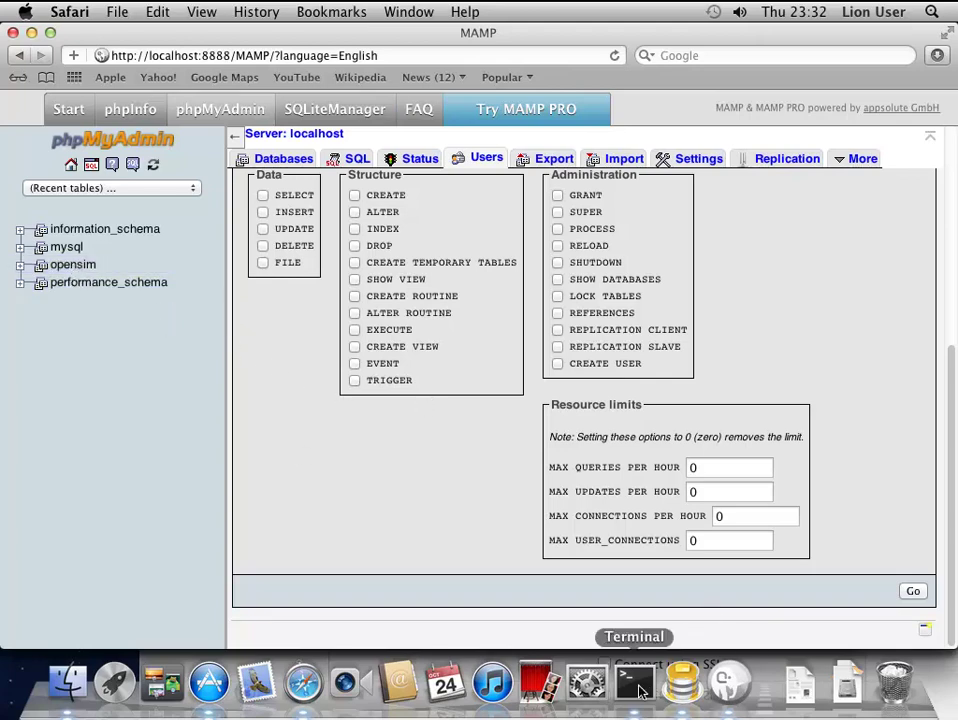
- Search for 'diva distro' and download diva-r23797.zip from the Metaverse Ink downloads page
{"action": "left_click", "coordinate": [691, 56]}
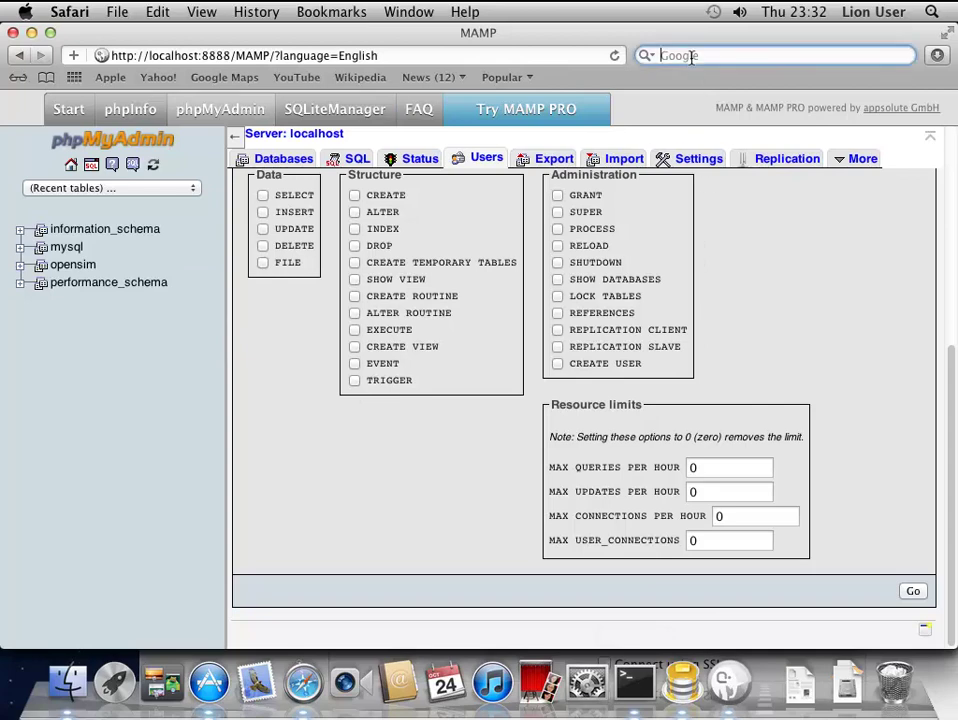
{"action": "type", "text": "va distro"}
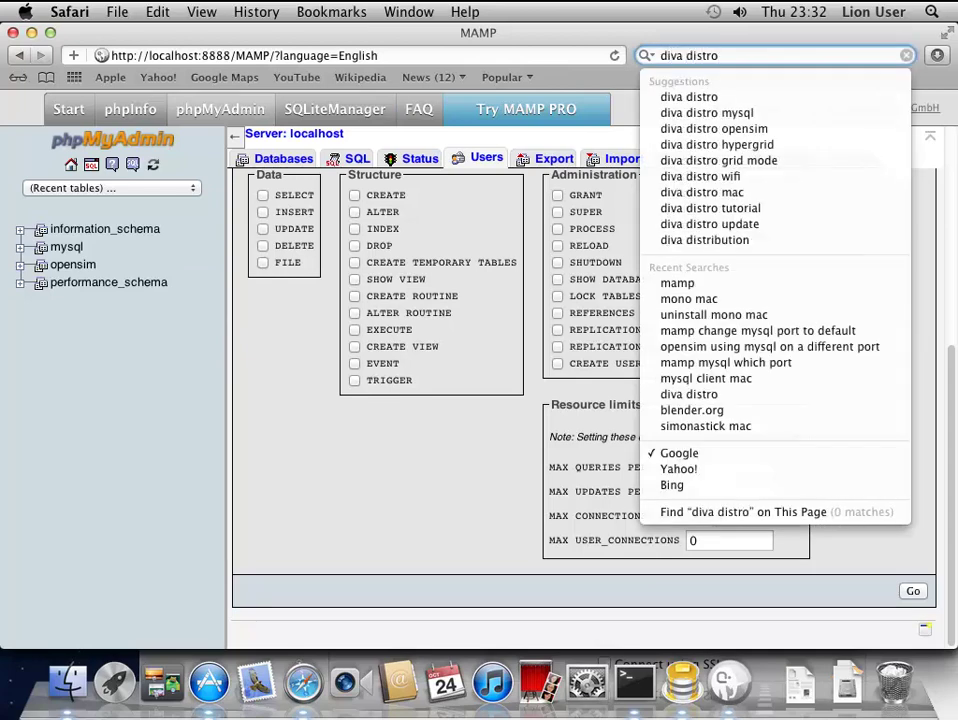
{"action": "key", "text": "Return"}
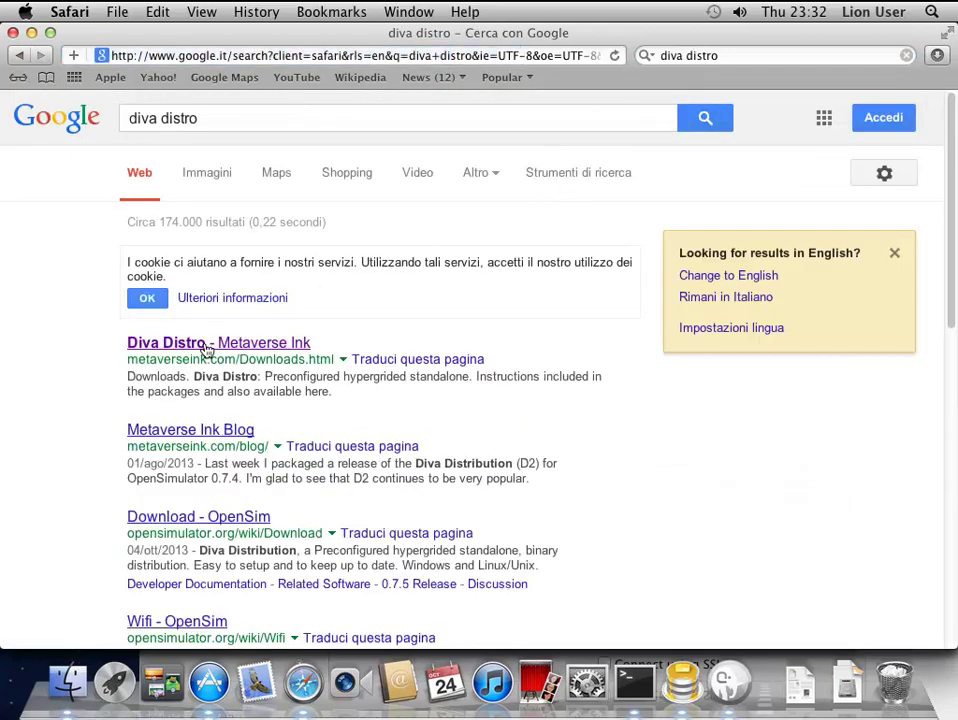
{"action": "left_click", "coordinate": [206, 345]}
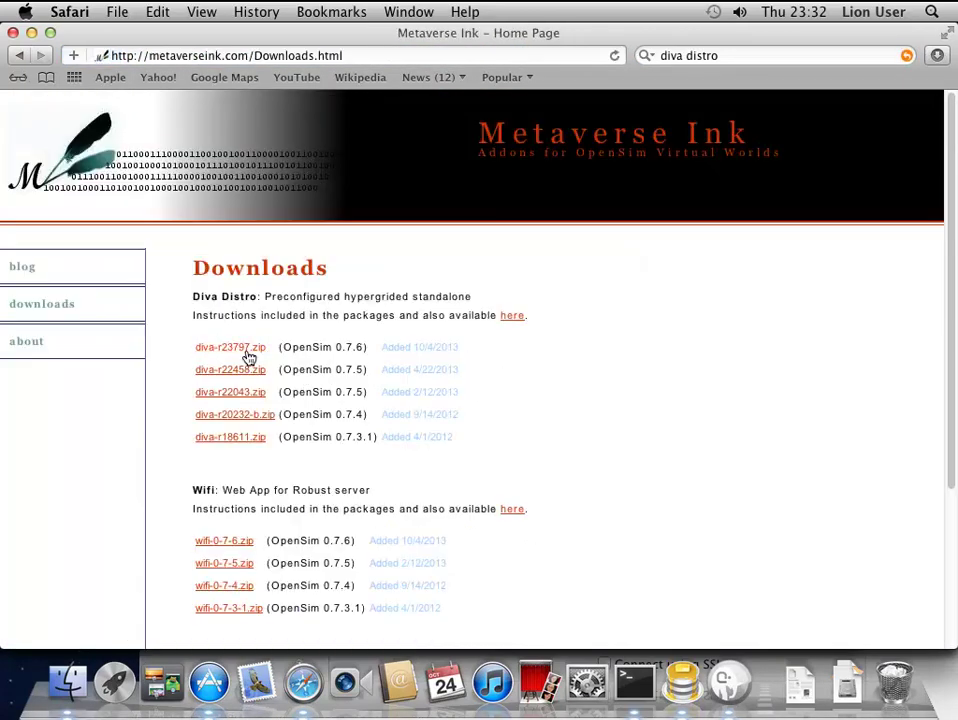
{"action": "left_click", "coordinate": [243, 352]}
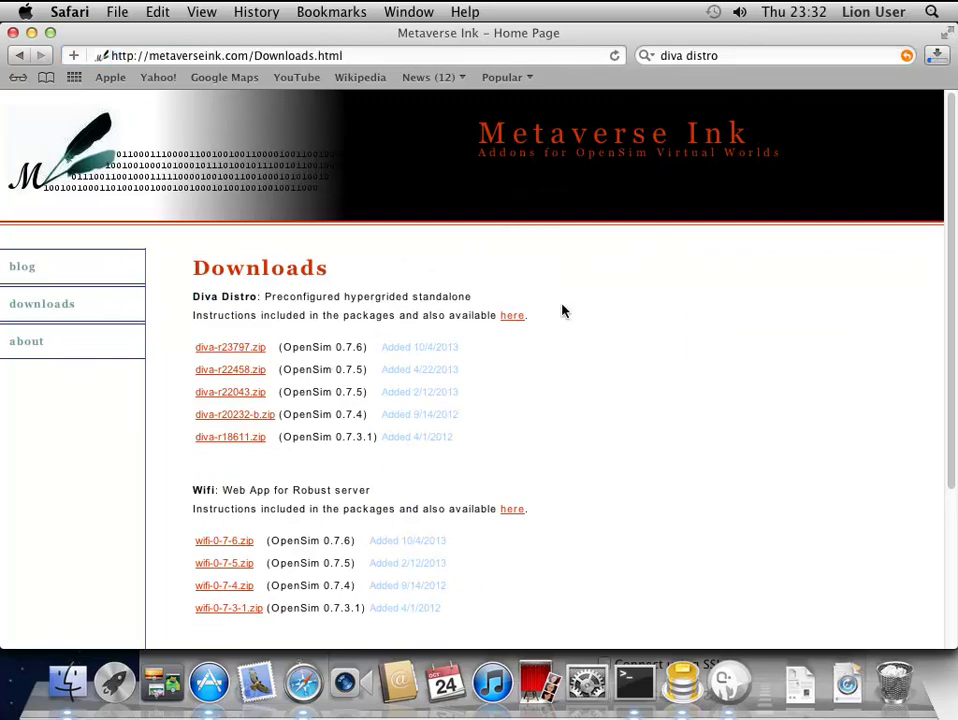
{"action": "left_click", "coordinate": [935, 53]}
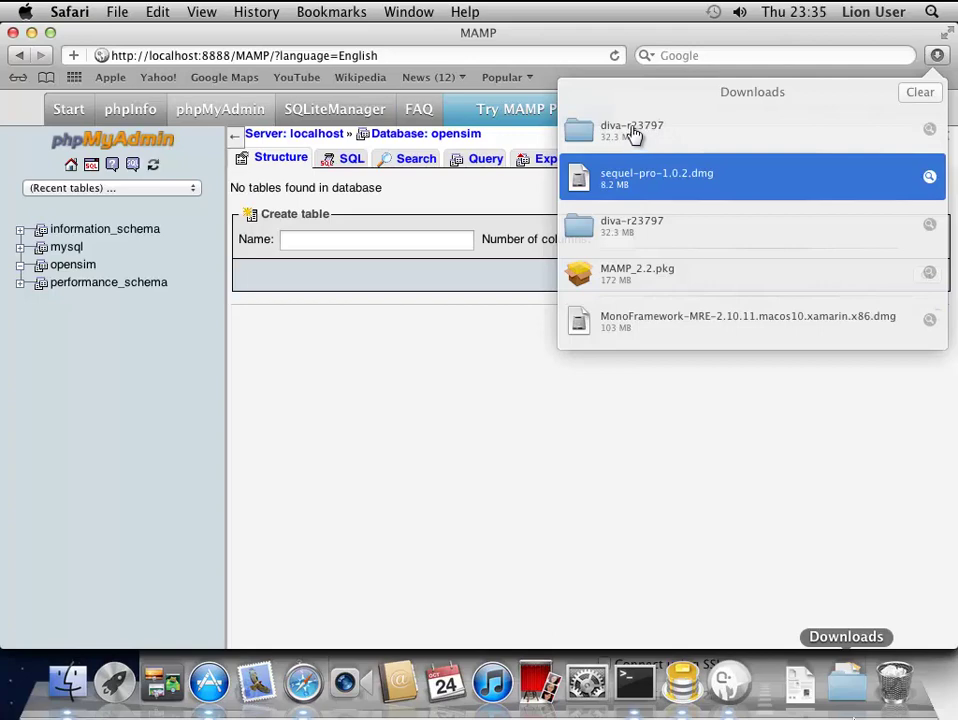
- In Terminal, go to Downloads/diva-r23797/bin and run Configure.exe with mono
{"action": "left_click", "coordinate": [634, 684]}
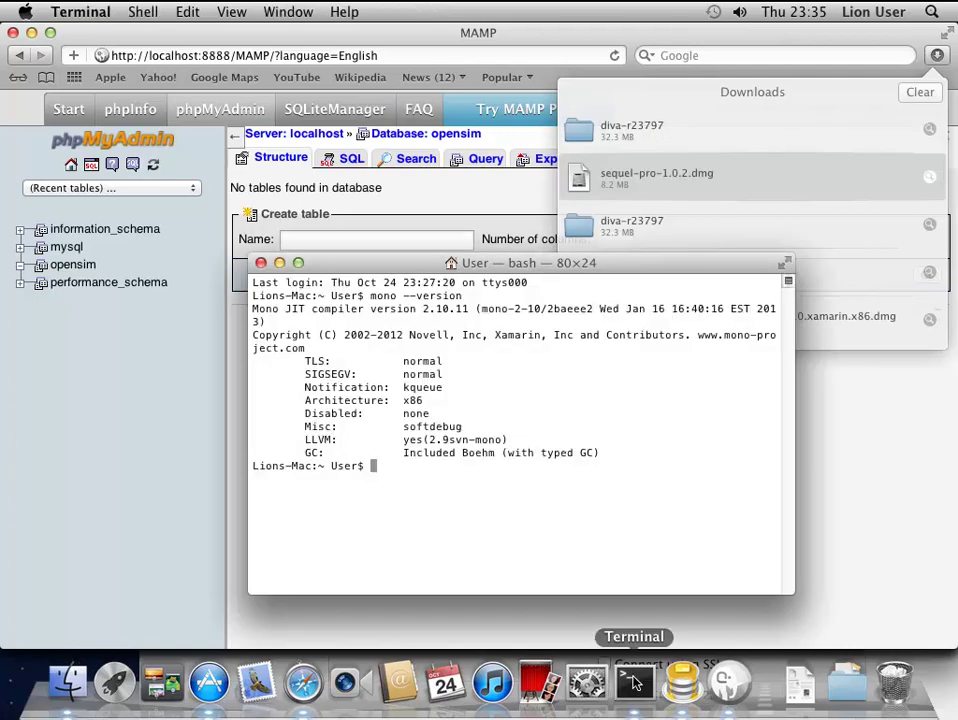
{"action": "type", "text": "cd Do"}
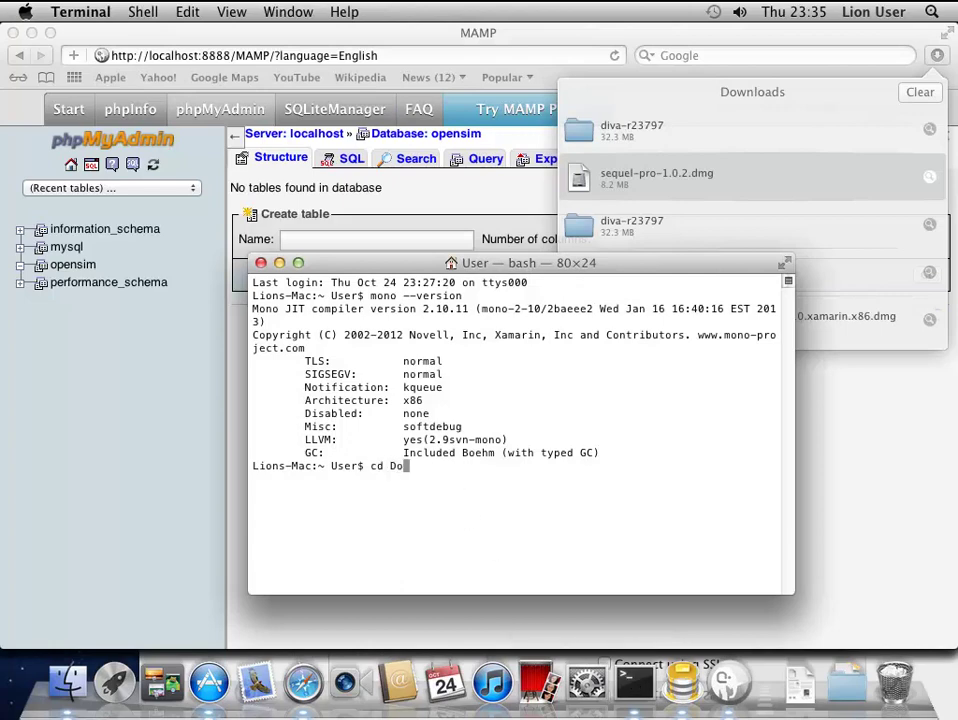
{"action": "key", "text": "Tab"}
{"action": "key", "text": "Return"}
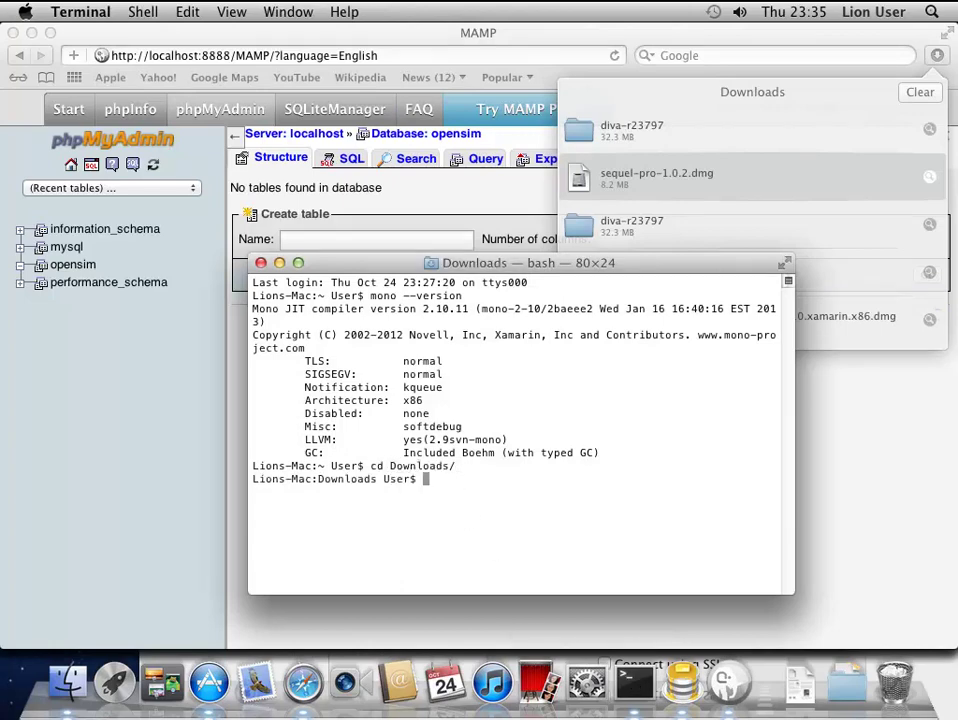
{"action": "type", "text": "cd d"}
{"action": "key", "text": "Tab"}
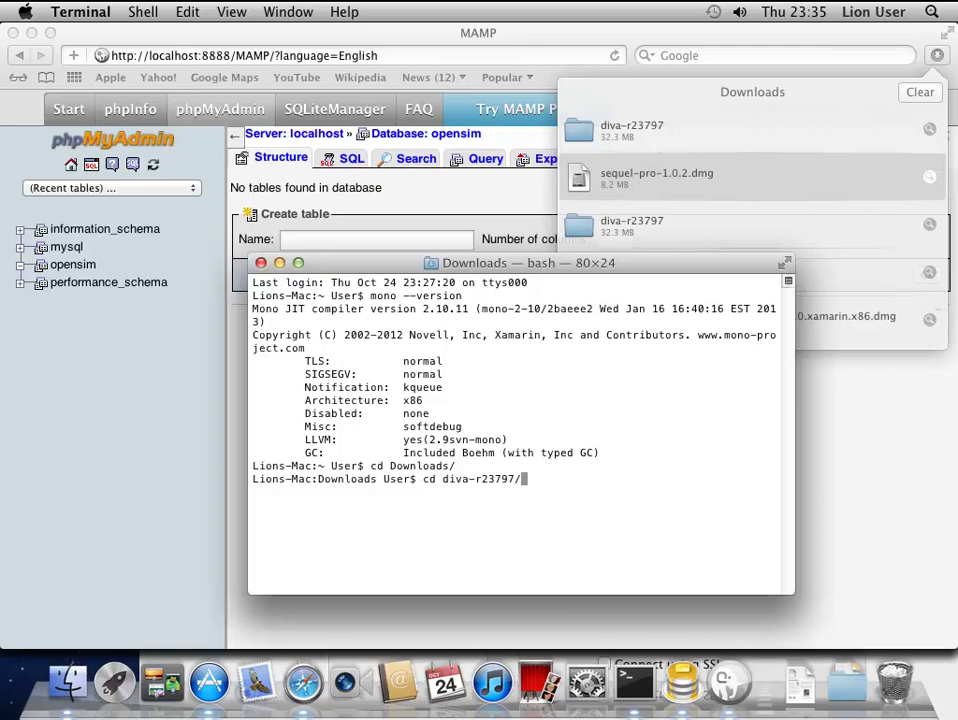
{"action": "key", "text": "Return"}
{"action": "type", "text": "cd bin"}
{"action": "key", "text": "Return"}
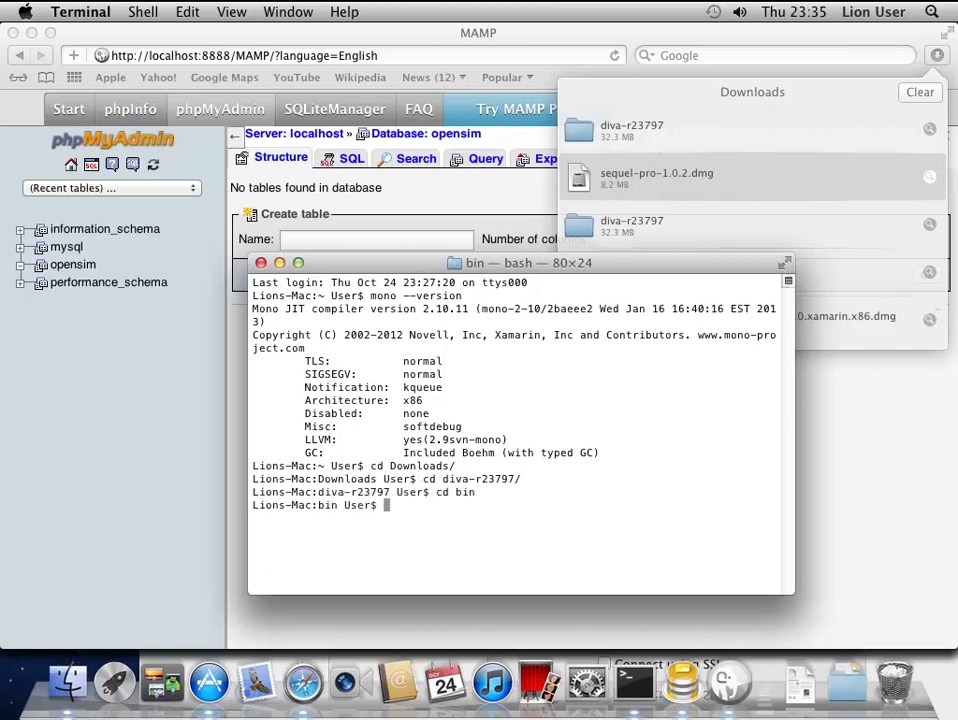
{"action": "type", "text": "mono Con"}
{"action": "key", "text": "Tab"}
{"action": "key", "text": "Return"}
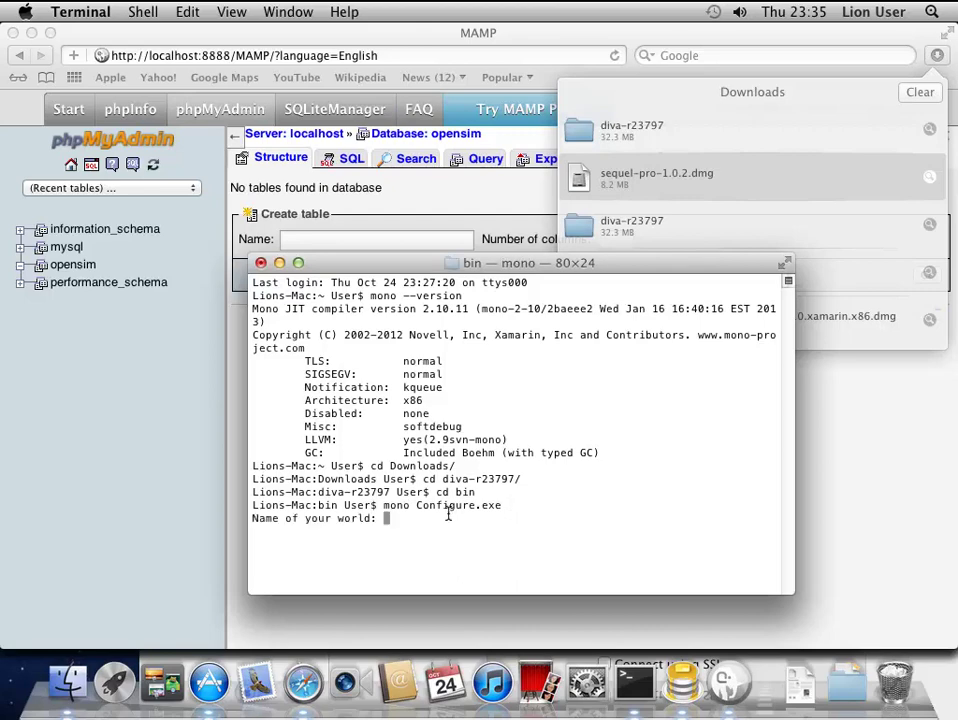
- Name the world 'mac', accept localhost/opensim database defaults, enter the password and IP 192.168.133.128
{"action": "type", "text": "mac world"}
{"action": "key", "text": "BackSpace"}
{"action": "key", "text": "BackSpace"}
{"action": "key", "text": "BackSpace"}
{"action": "key", "text": "BackSpace"}
{"action": "key", "text": "BackSpace"}
{"action": "key", "text": "BackSpace"}
{"action": "key", "text": "Return"}
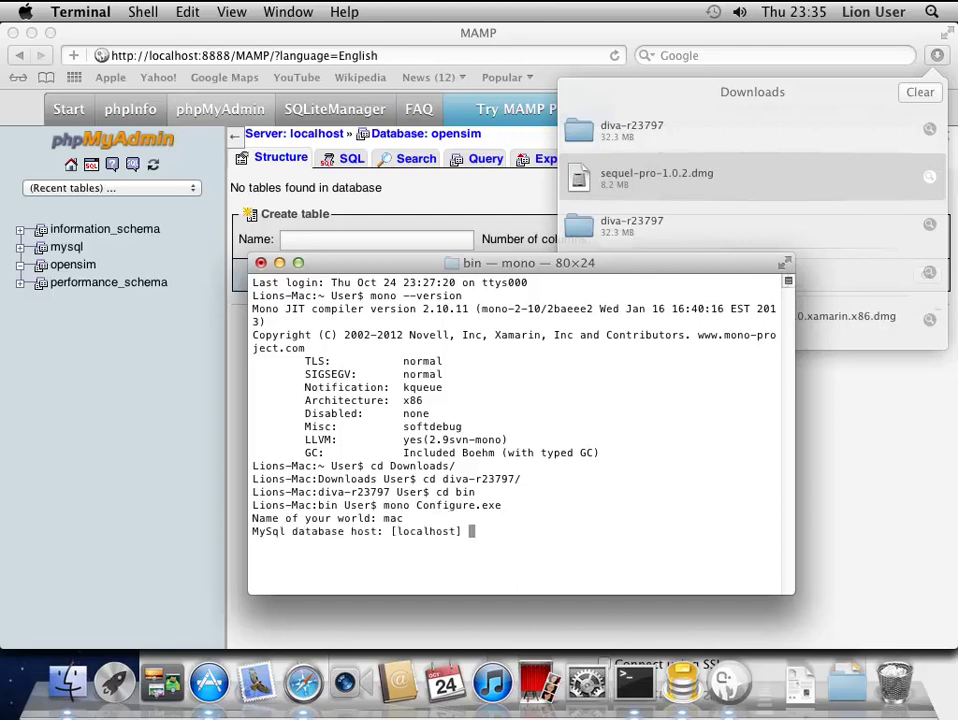
{"action": "key", "text": "Return"}
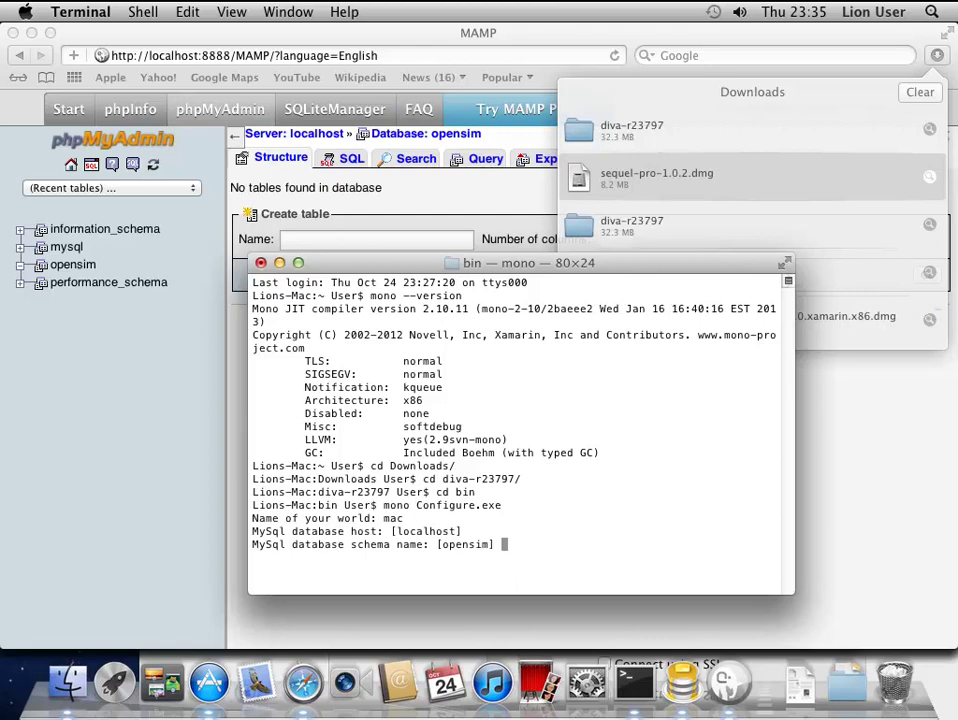
{"action": "key", "text": "Return"}
{"action": "key", "text": "Return"}
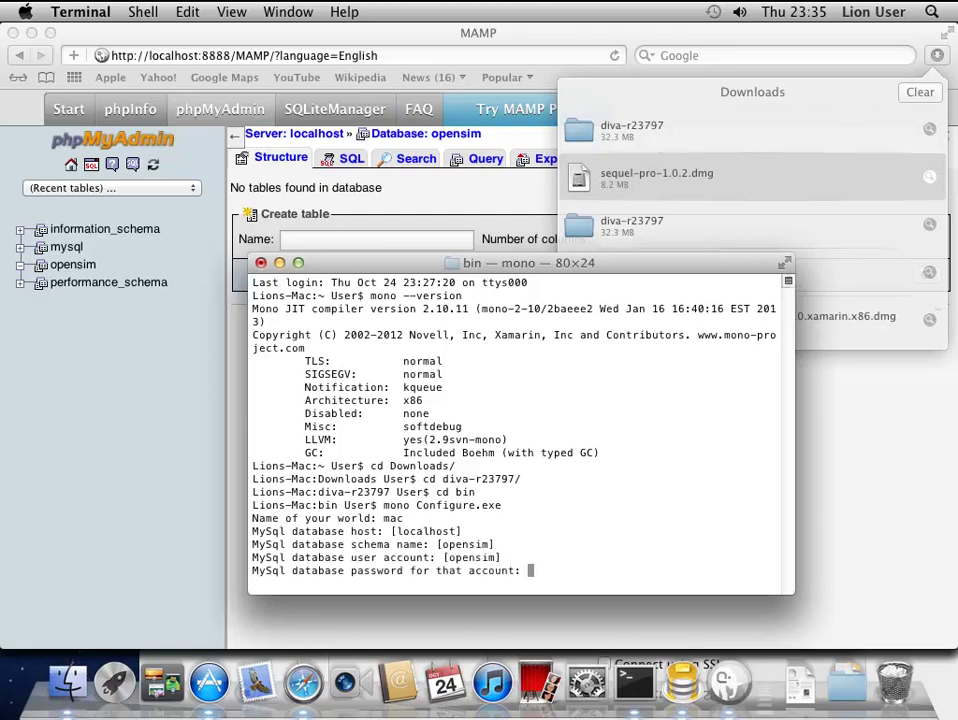
{"action": "type", "text": "opensim"}
{"action": "key", "text": "Return"}
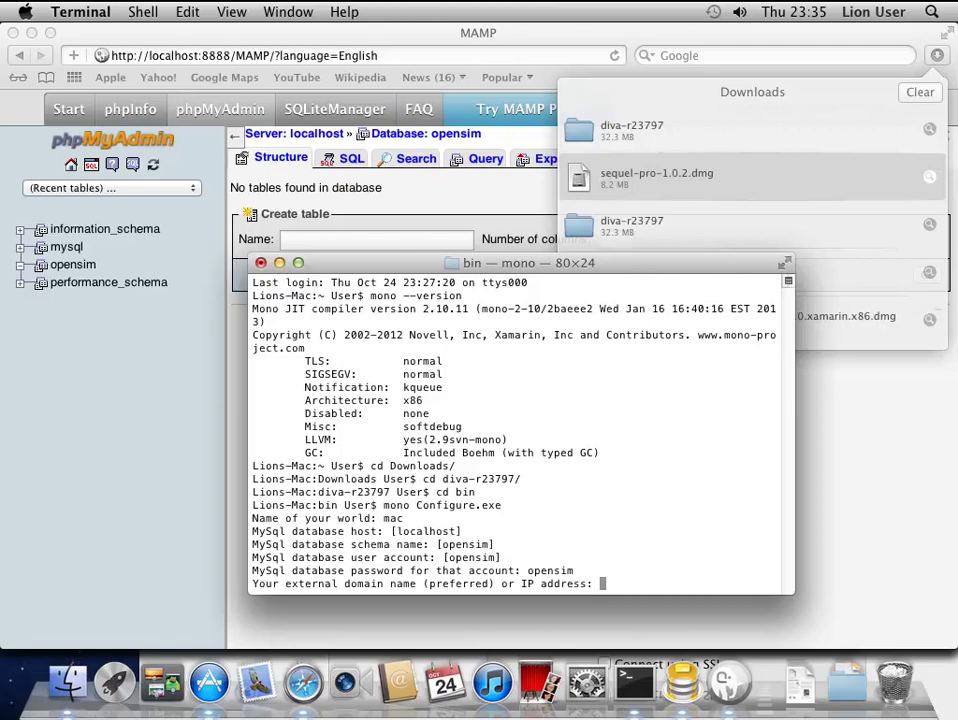
{"action": "type", "text": "192.168.133."}
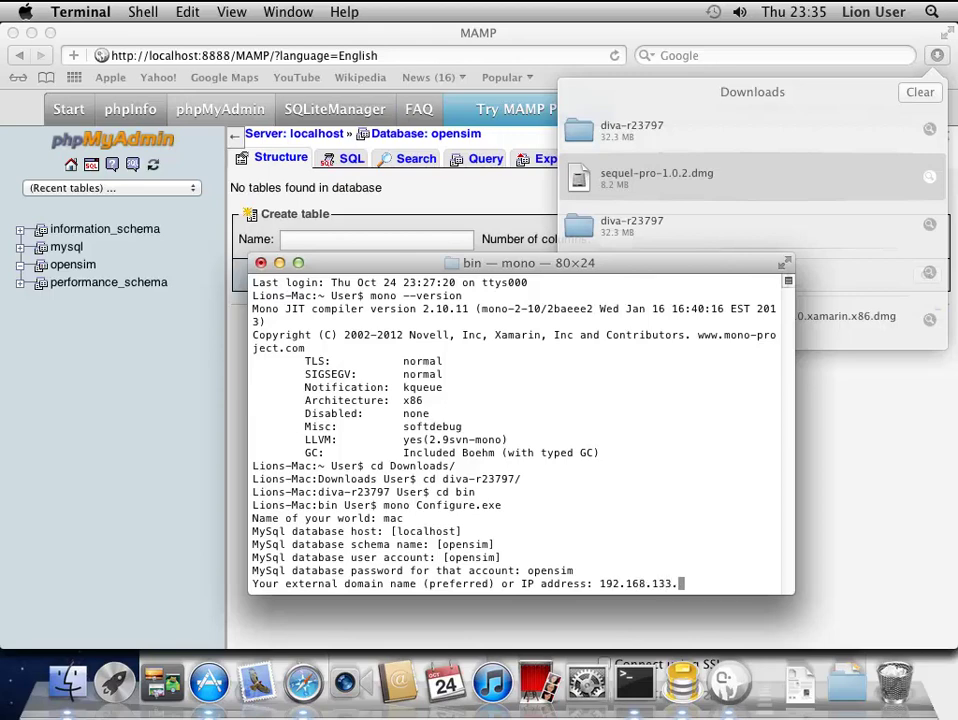
{"action": "type", "text": "128"}
{"action": "key", "text": "Return"}
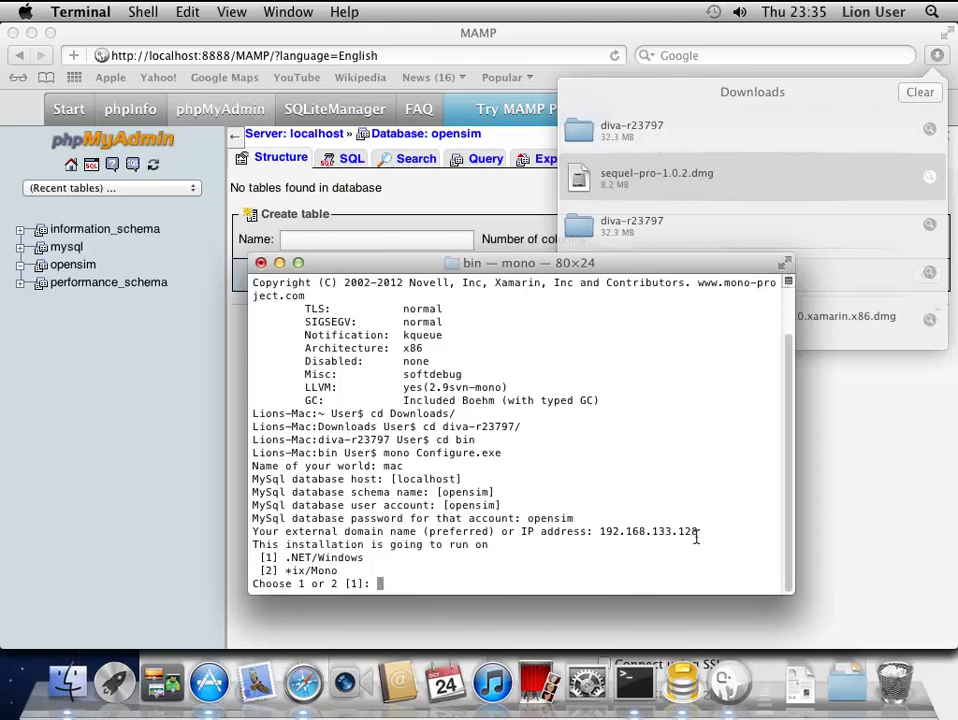
- Choose platform 2 (Mono), accept default Wifi and Gmail settings, then launch mono OpenSim.exe
{"action": "type", "text": "2"}
{"action": "key", "text": "Return"}
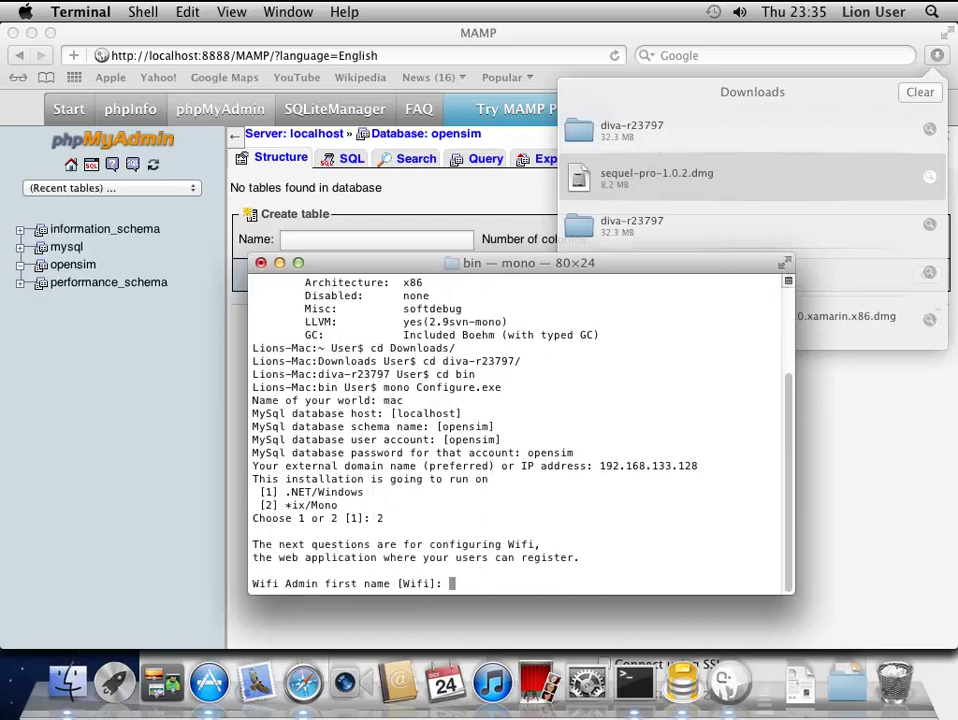
{"action": "key", "text": "Return"}
{"action": "key", "text": "Return"}
{"action": "key", "text": "Return"}
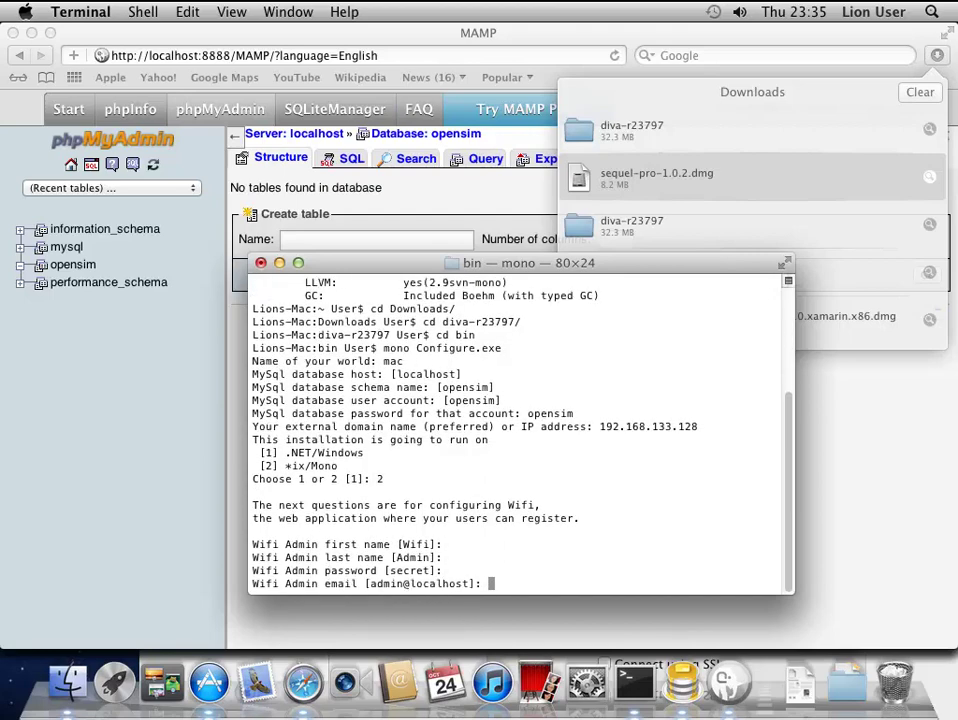
{"action": "key", "text": "Return"}
{"action": "key", "text": "Return"}
{"action": "key", "text": "Return"}
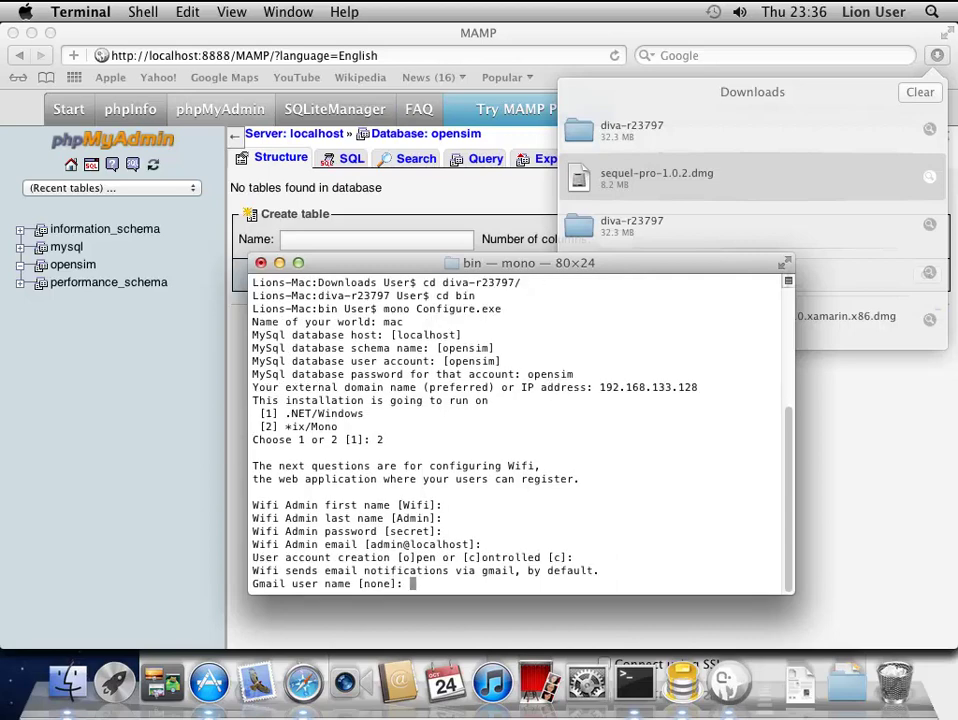
{"action": "key", "text": "Return"}
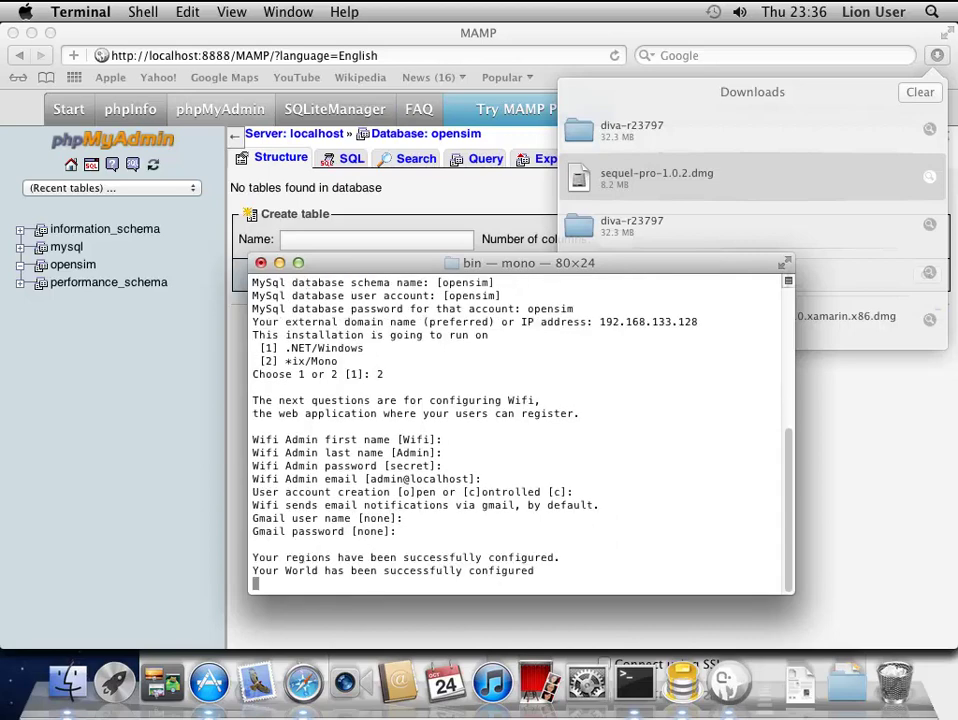
{"action": "key", "text": "Return"}
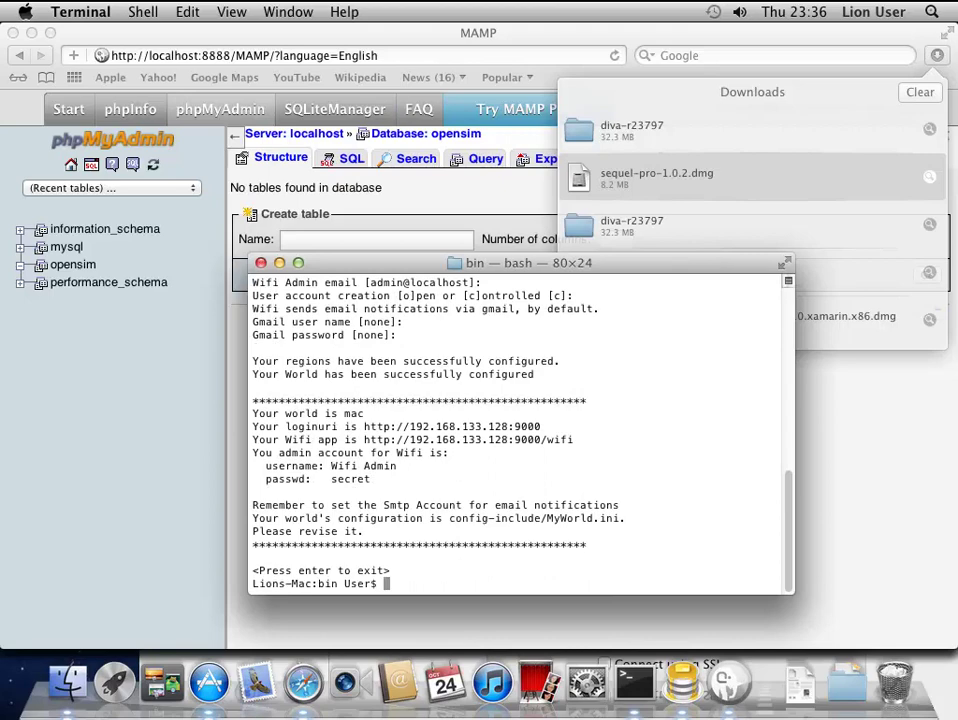
{"action": "type", "text": "mono OpenSim.exe"}
- Launch OpenSim and create My Estate with the default owner names and an owner password
{"action": "key", "text": "Return"}
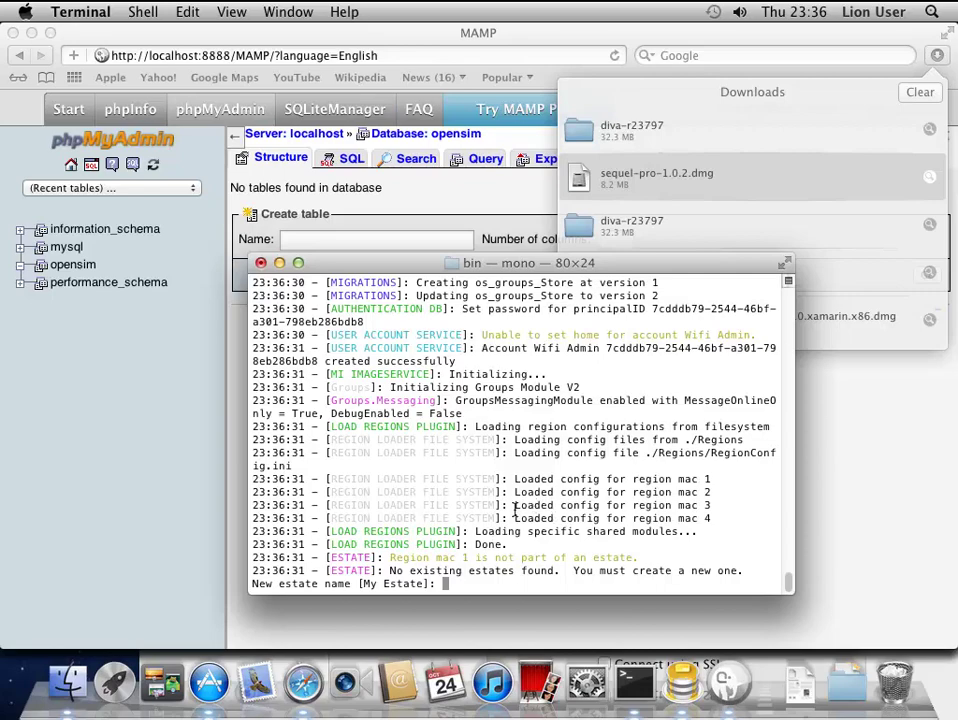
{"action": "key", "text": "Return"}
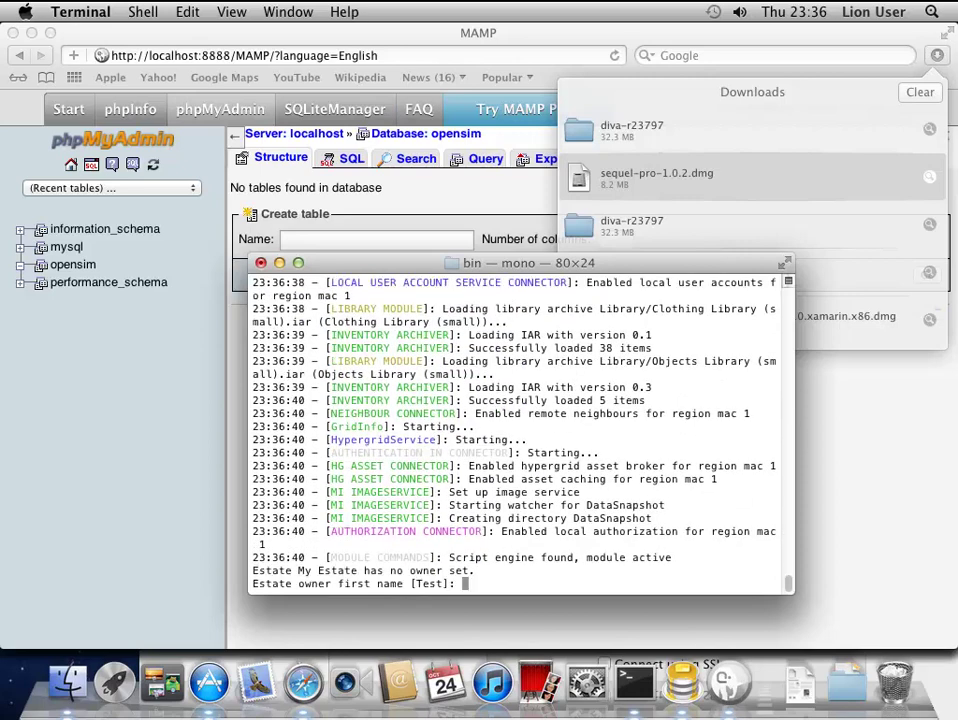
{"action": "key", "text": "Return"}
{"action": "key", "text": "Return"}
{"action": "type", "text": "test"}
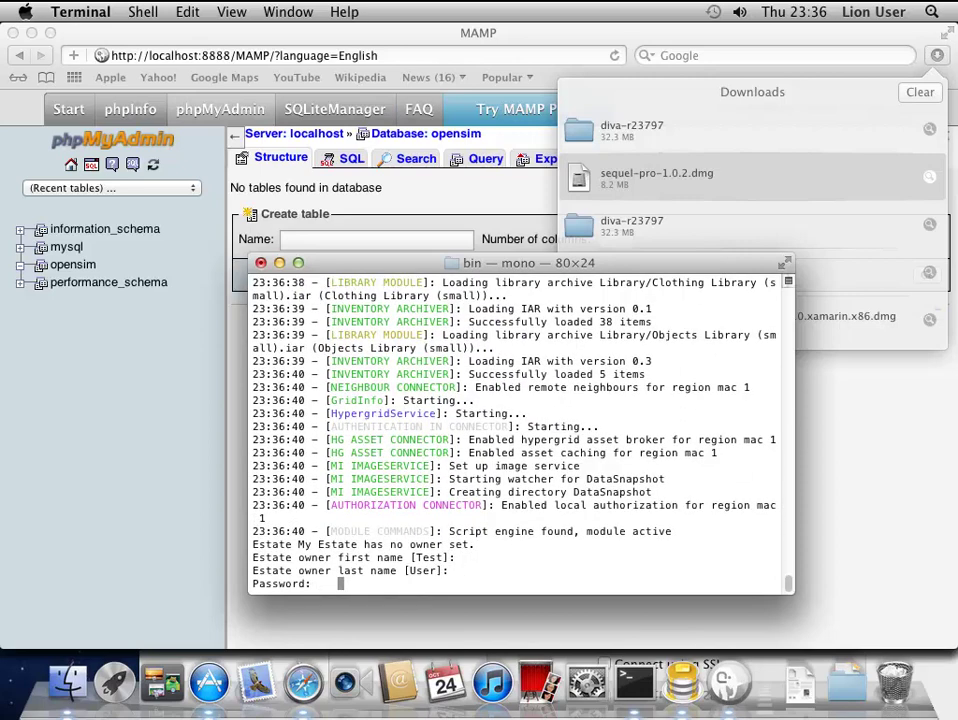
{"action": "key", "text": "Return"}
{"action": "key", "text": "Return"}
{"action": "key", "text": "Return"}
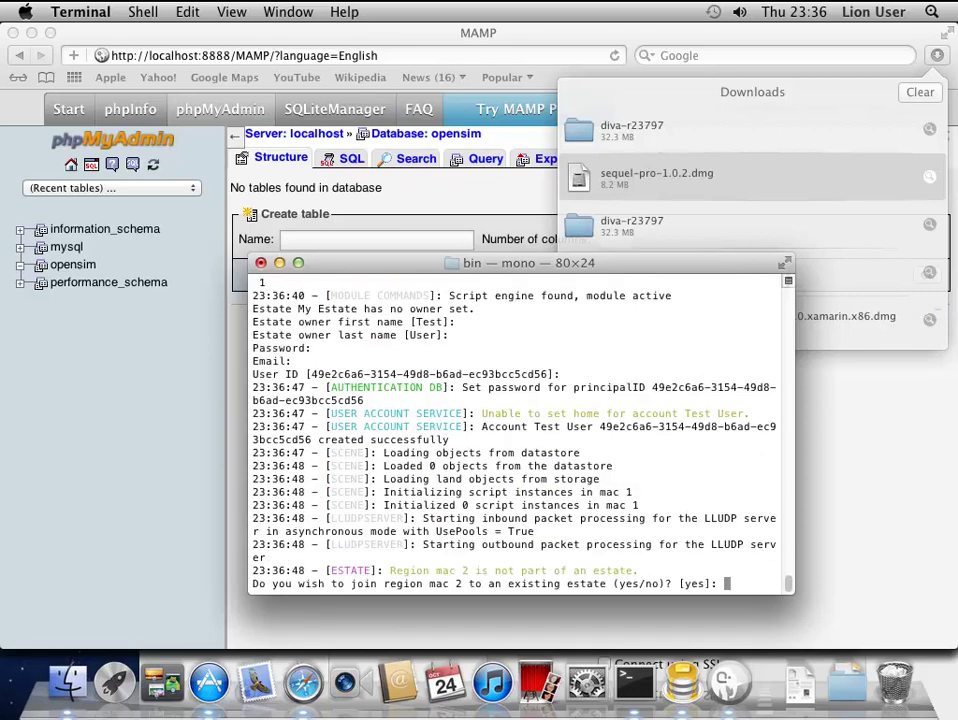
- Join regions mac 2, mac 3 and mac 4 to My Estate
{"action": "key", "text": "Return"}
{"action": "key", "text": "Return"}
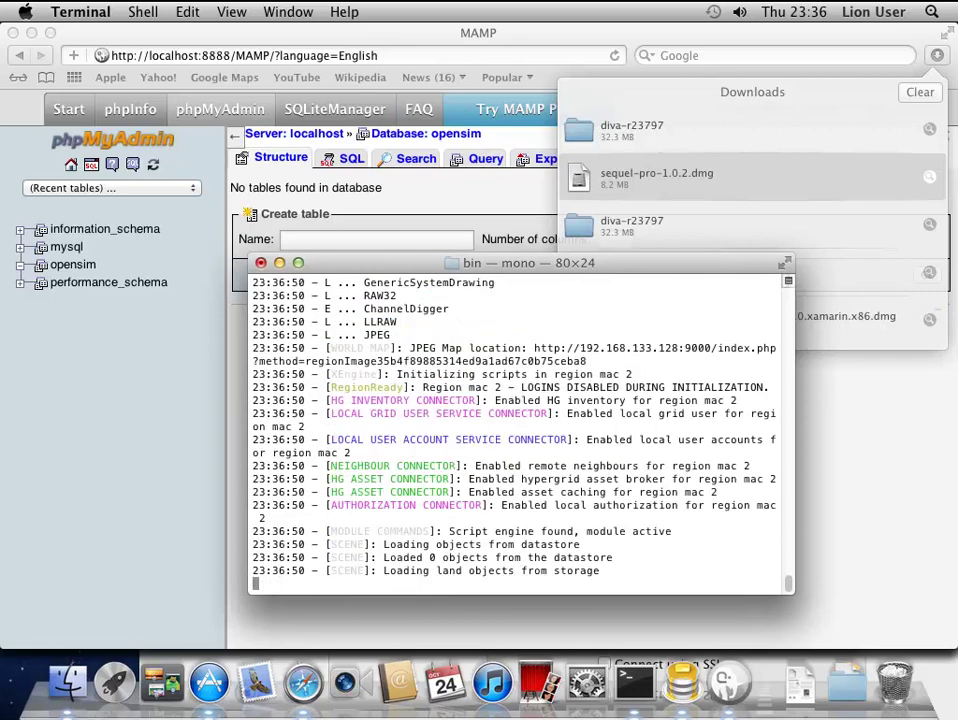
{"action": "key", "text": "Return"}
{"action": "key", "text": "Return"}
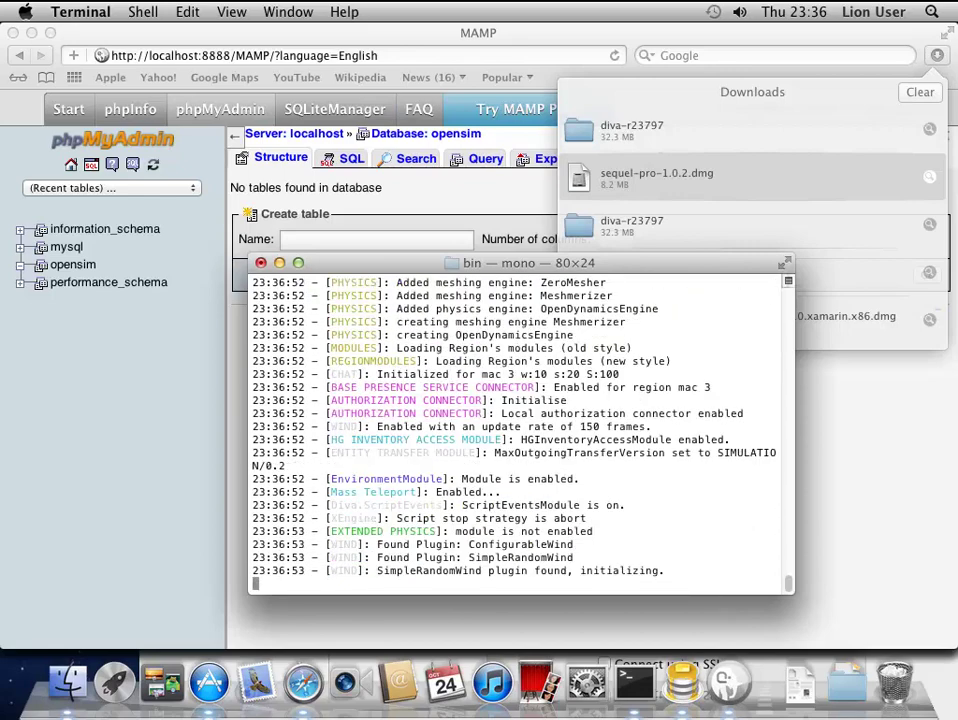
{"action": "key", "text": "Return"}
{"action": "key", "text": "Return"}
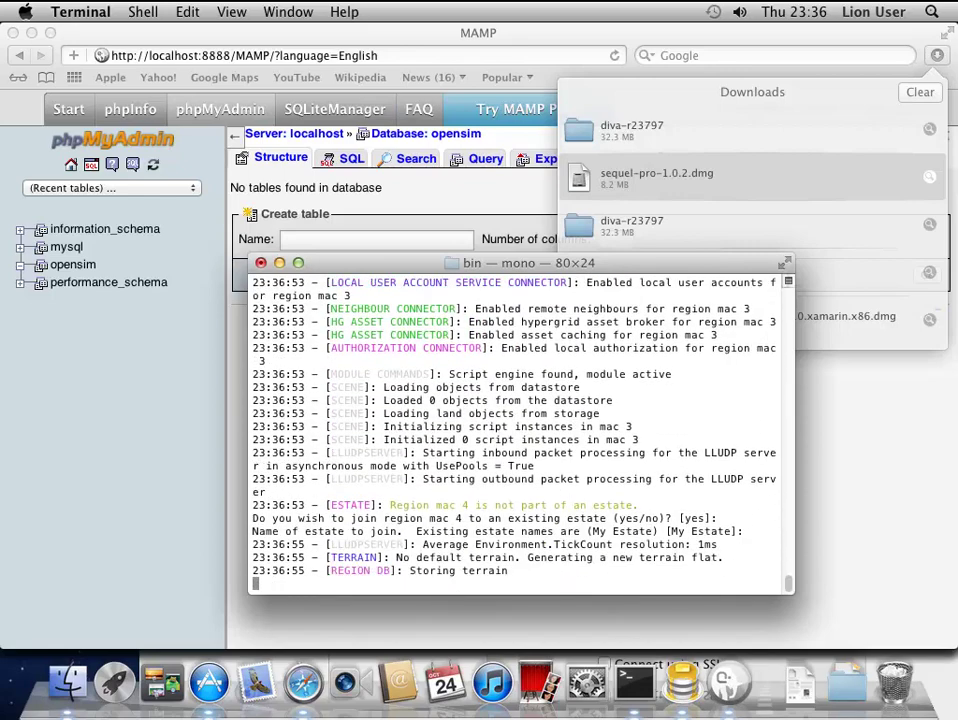
{"action": "key", "text": "Return"}
{"action": "key", "text": "Return"}
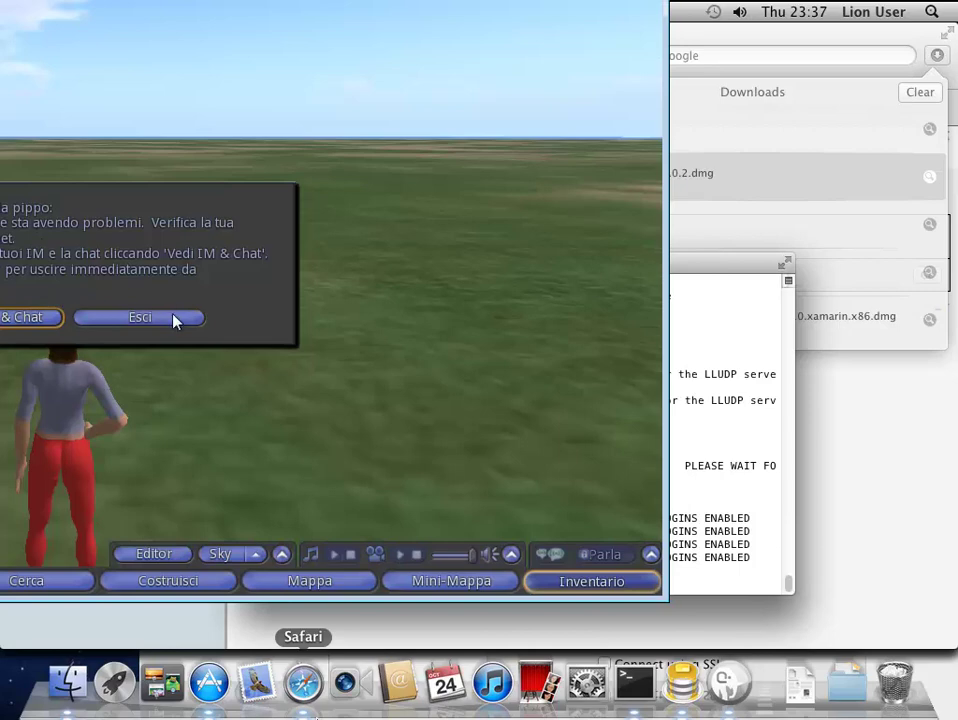
- Quit the in-world viewer session via Esci in the warning dialog
{"action": "left_click", "coordinate": [175, 318]}
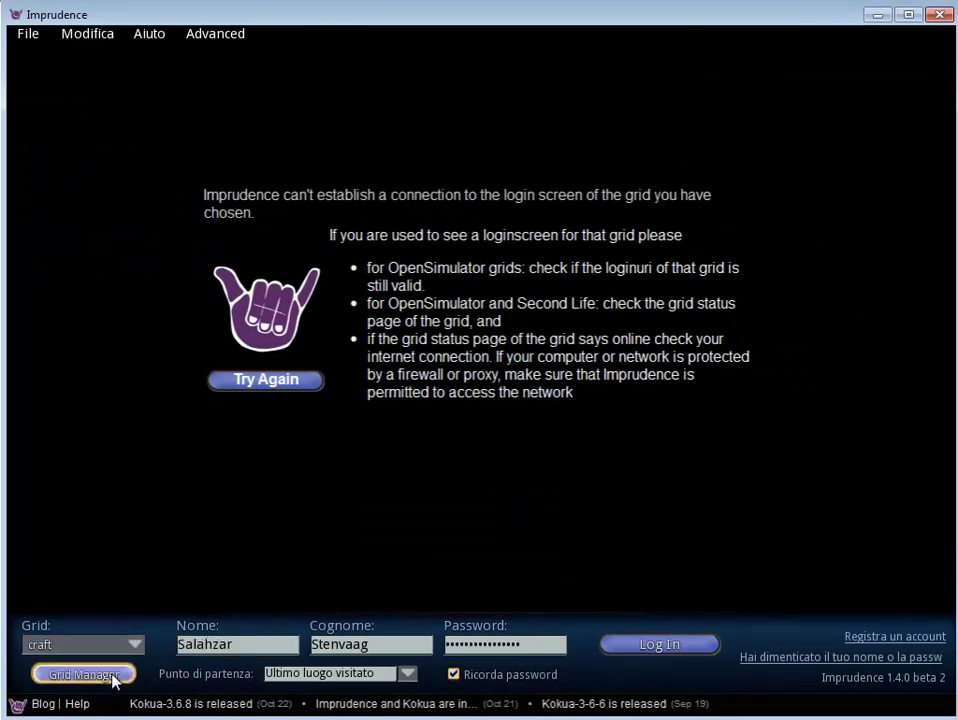
- Select the pippo grid in Grid Manager, fetch its grid info, and confirm with OK
{"action": "left_click", "coordinate": [83, 673]}
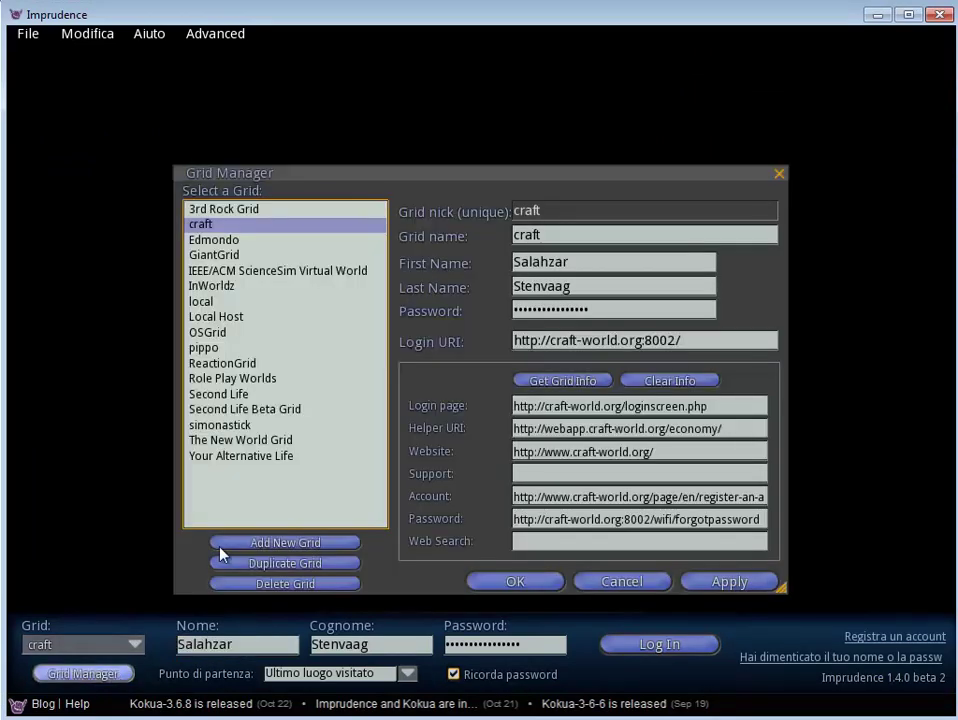
{"action": "left_click", "coordinate": [213, 348]}
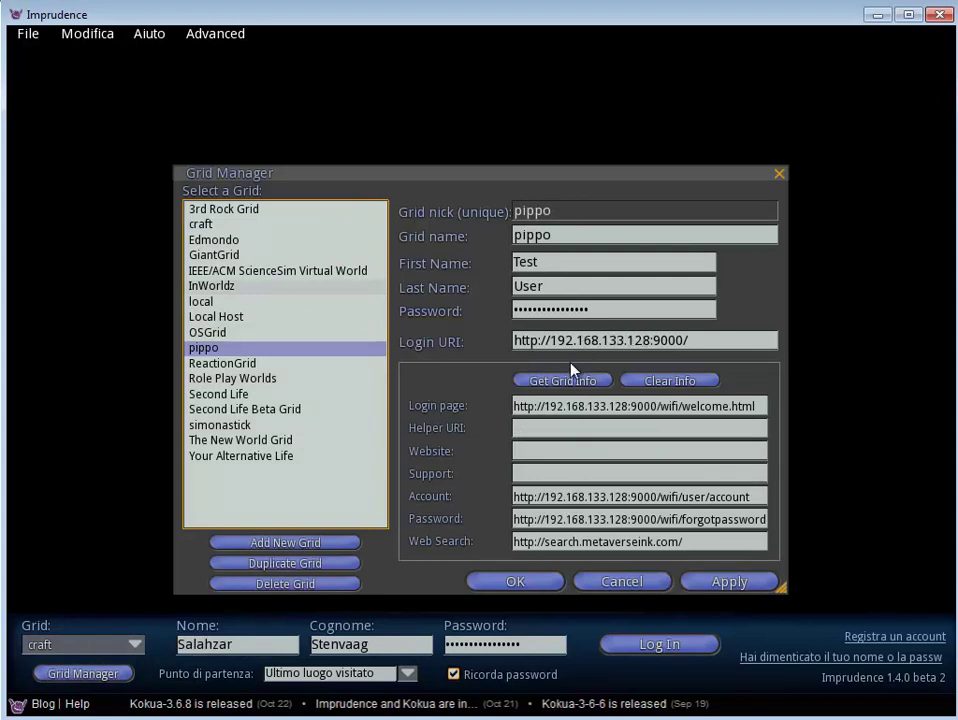
{"action": "left_click", "coordinate": [563, 380]}
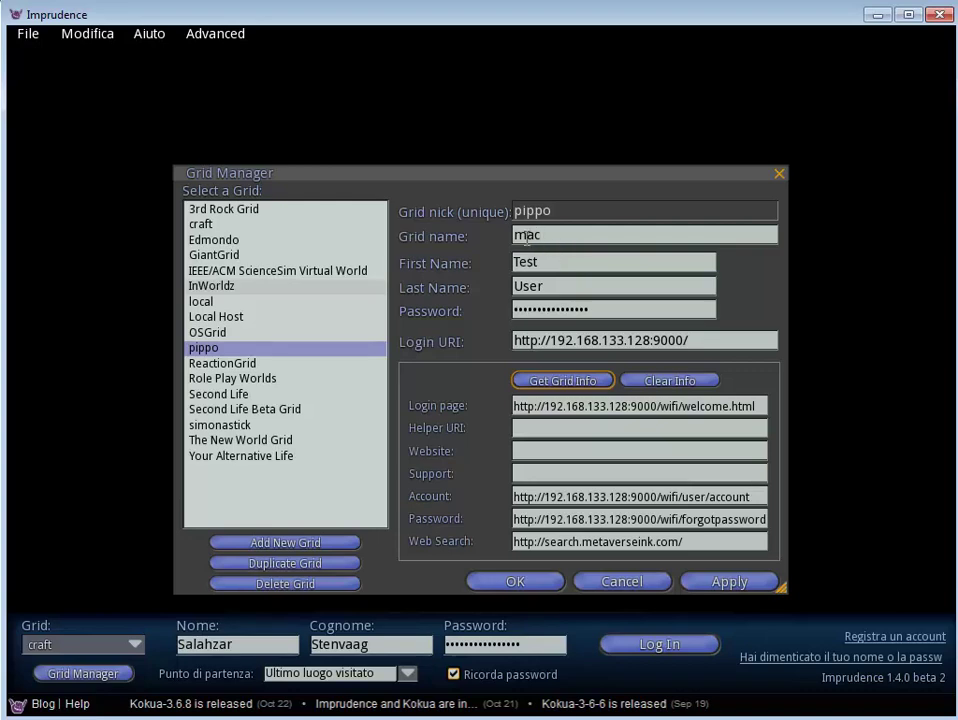
{"action": "left_click", "coordinate": [514, 584]}
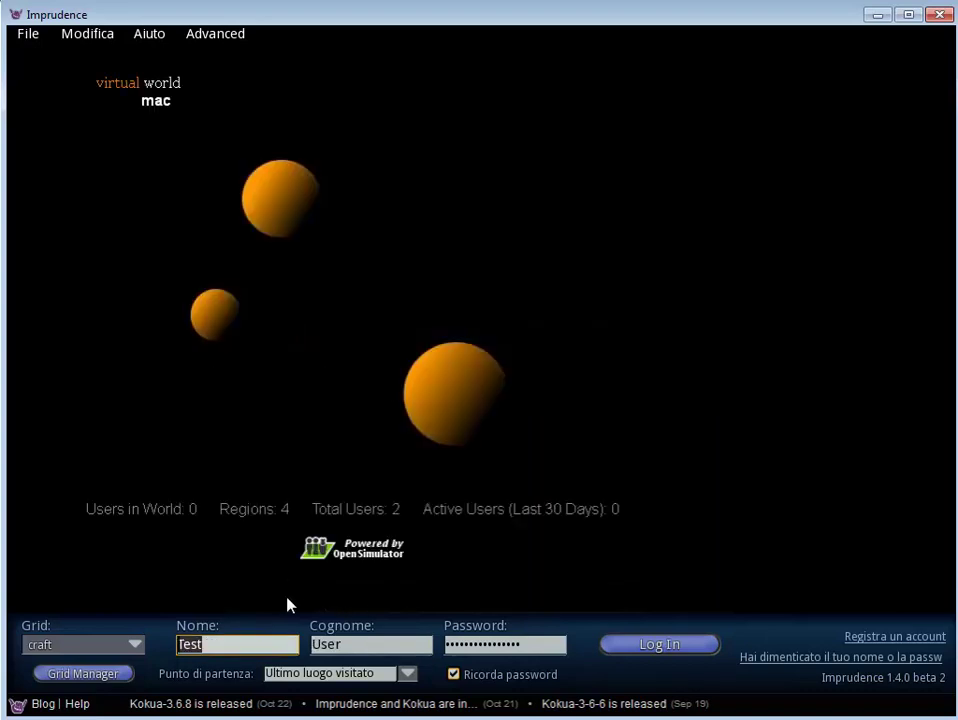
- Choose pippo as the login grid and verify its mac entry and login URI in Grid Manager
{"action": "left_click", "coordinate": [362, 643]}
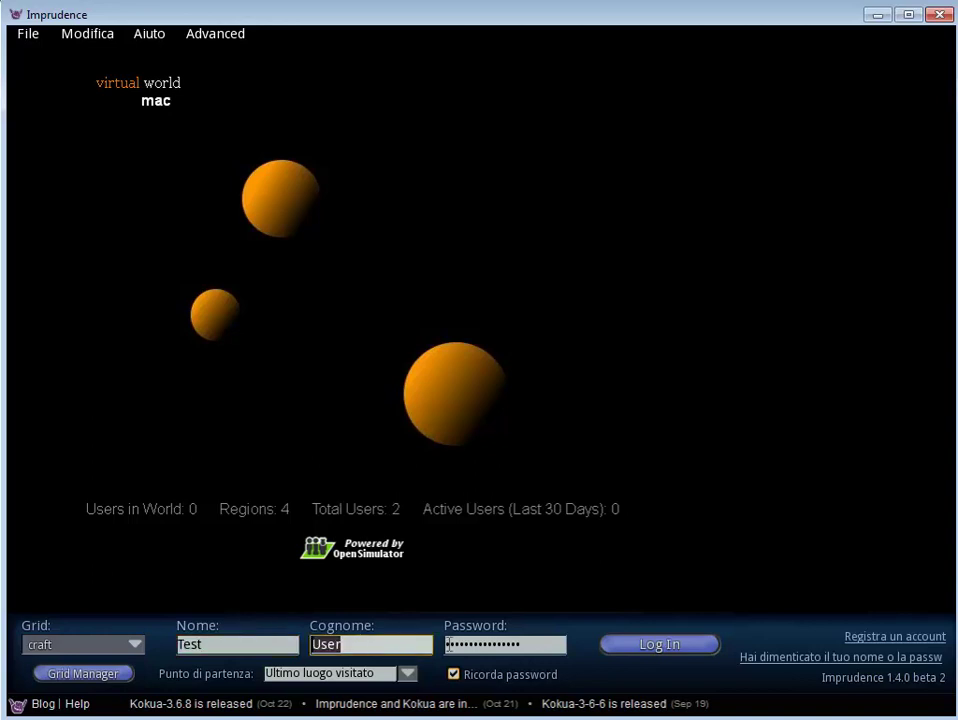
{"action": "left_click", "coordinate": [84, 645]}
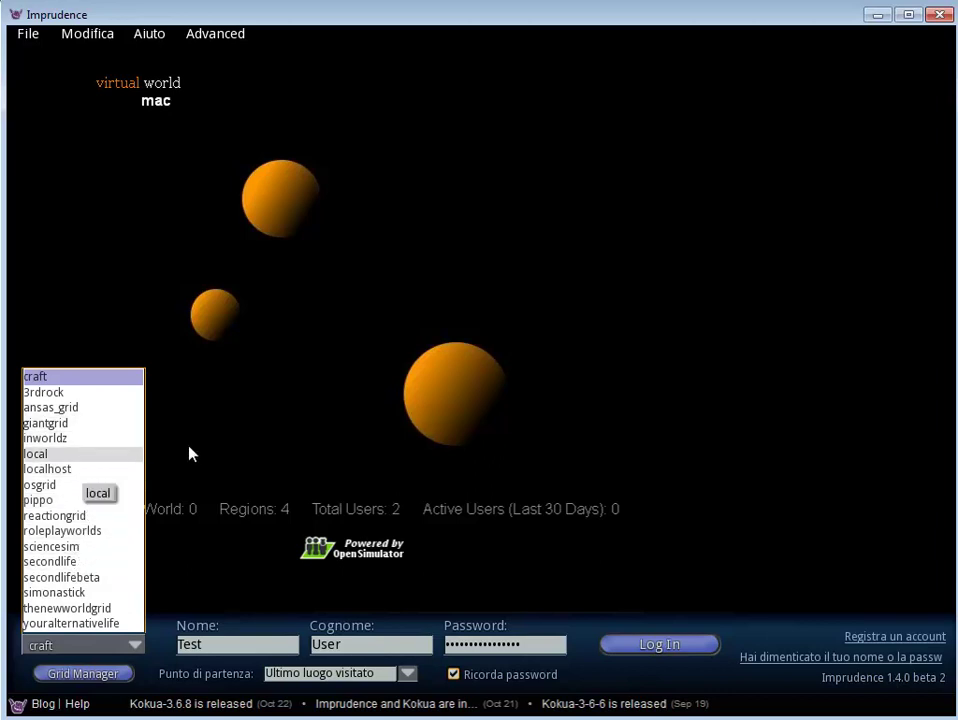
{"action": "left_click", "coordinate": [54, 501]}
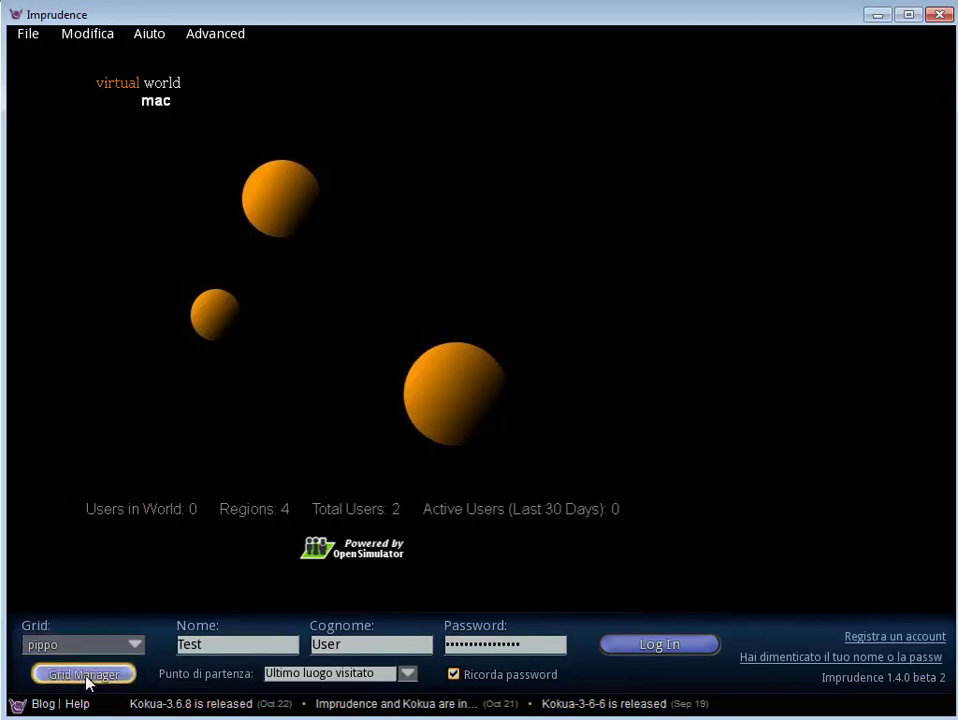
{"action": "left_click", "coordinate": [86, 676]}
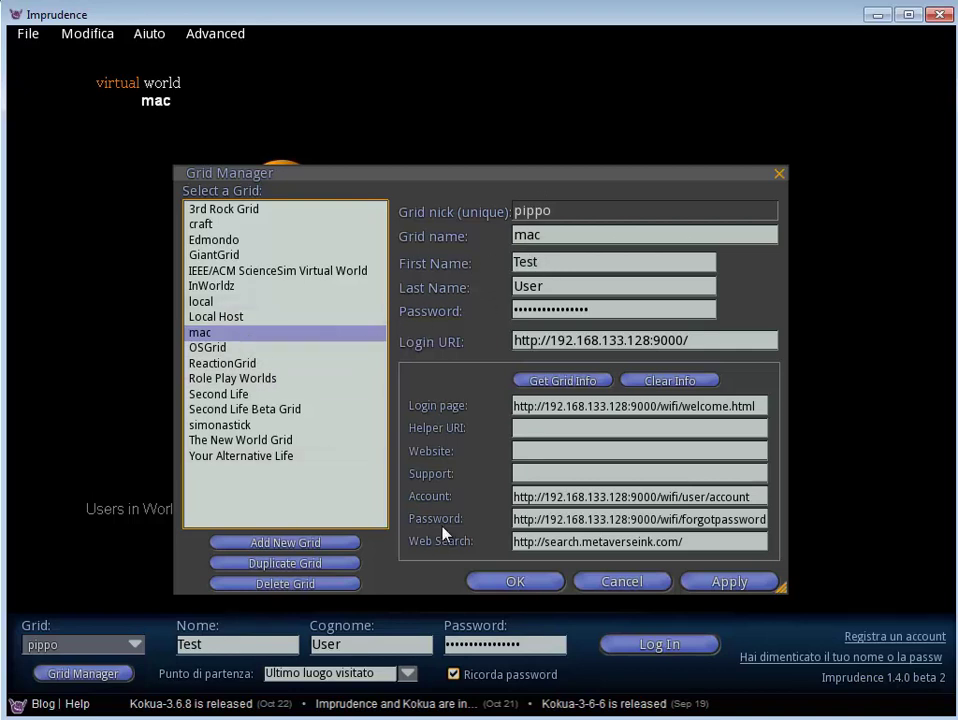
{"action": "left_click", "coordinate": [619, 585]}
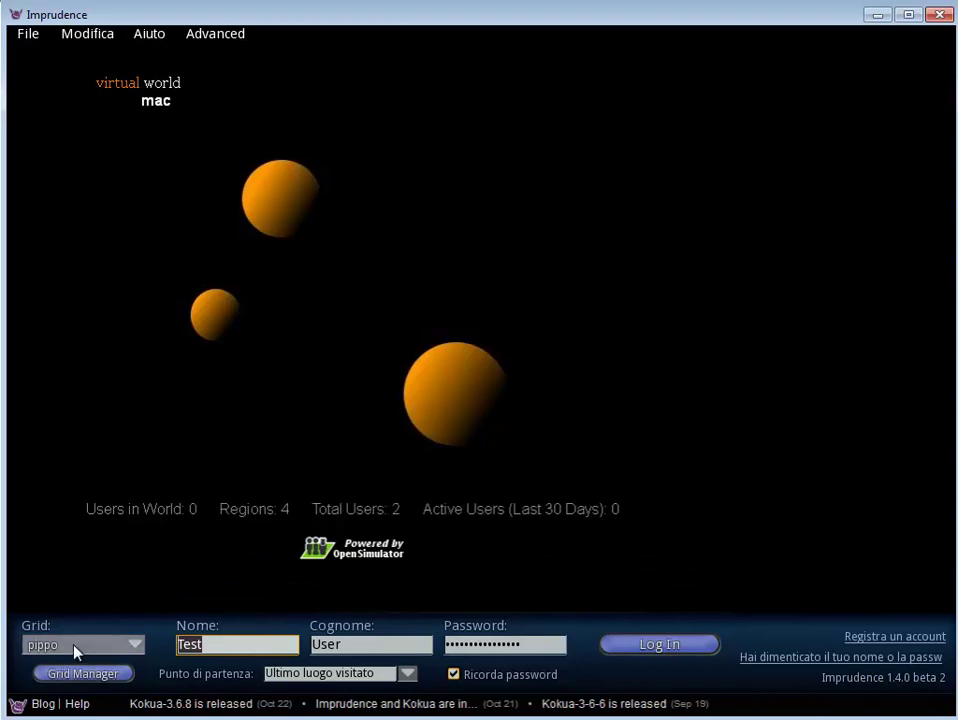
- Log in to mac, dismiss the last-location notice, and move the viewer to reveal the Terminal log
{"action": "left_click", "coordinate": [629, 648]}
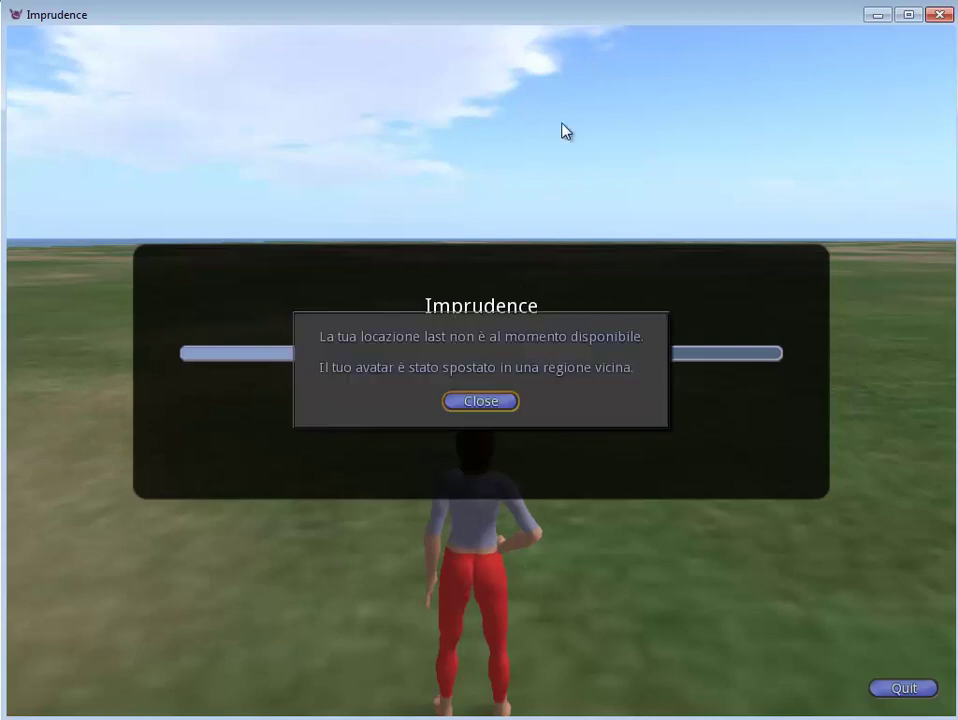
{"action": "left_click", "coordinate": [470, 401]}
{"action": "left_click_drag", "start_coordinate": [616, 14], "coordinate": [0, 189]}
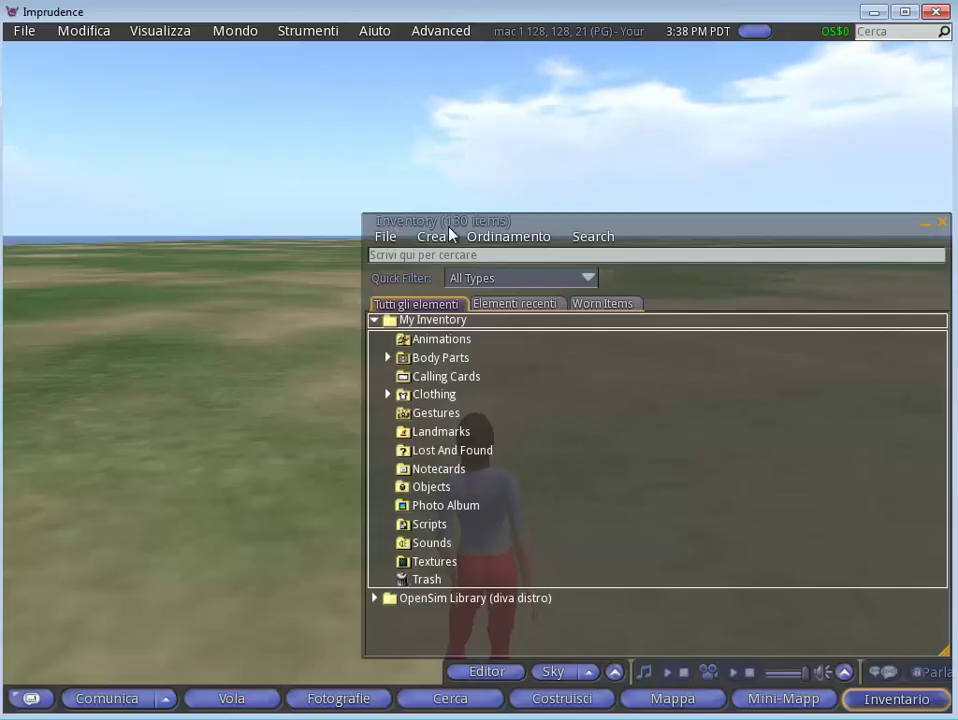
- Close the Inventory and place a new cube prim on the ground beside the avatar
{"action": "left_click_drag", "start_coordinate": [450, 229], "coordinate": [231, 226]}
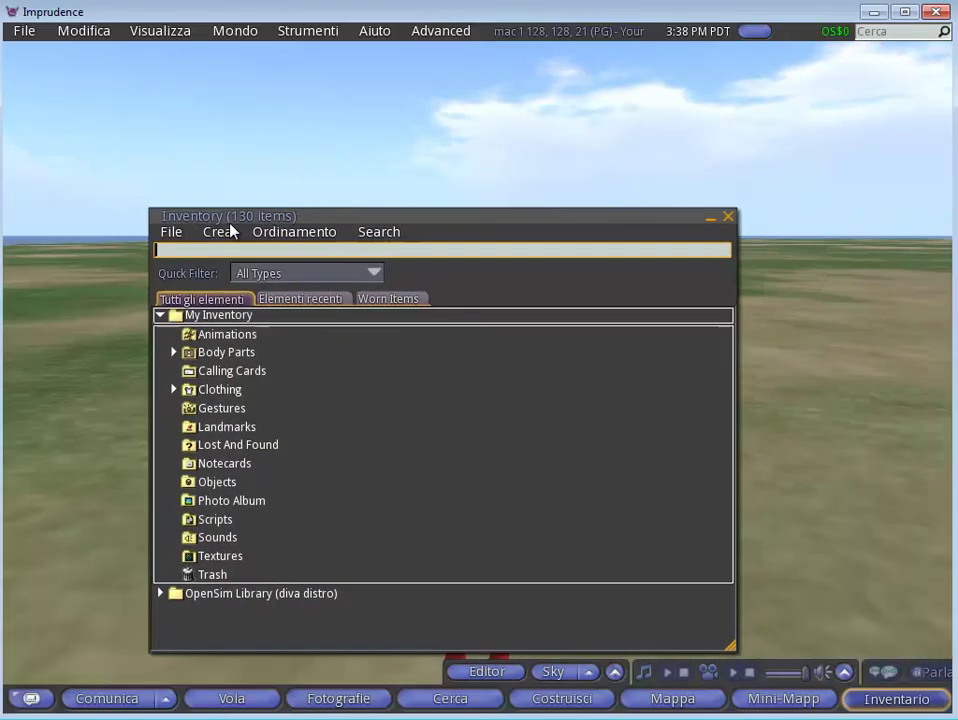
{"action": "left_click", "coordinate": [720, 222]}
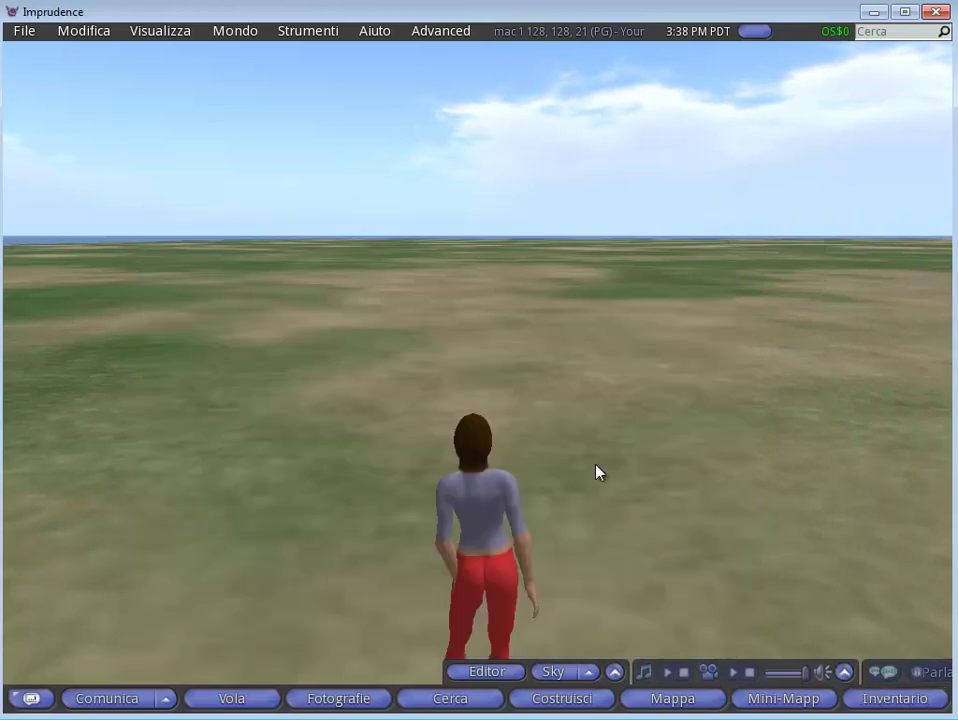
{"action": "right_click", "coordinate": [596, 466]}
{"action": "left_click", "coordinate": [634, 426]}
{"action": "left_click", "coordinate": [618, 490]}
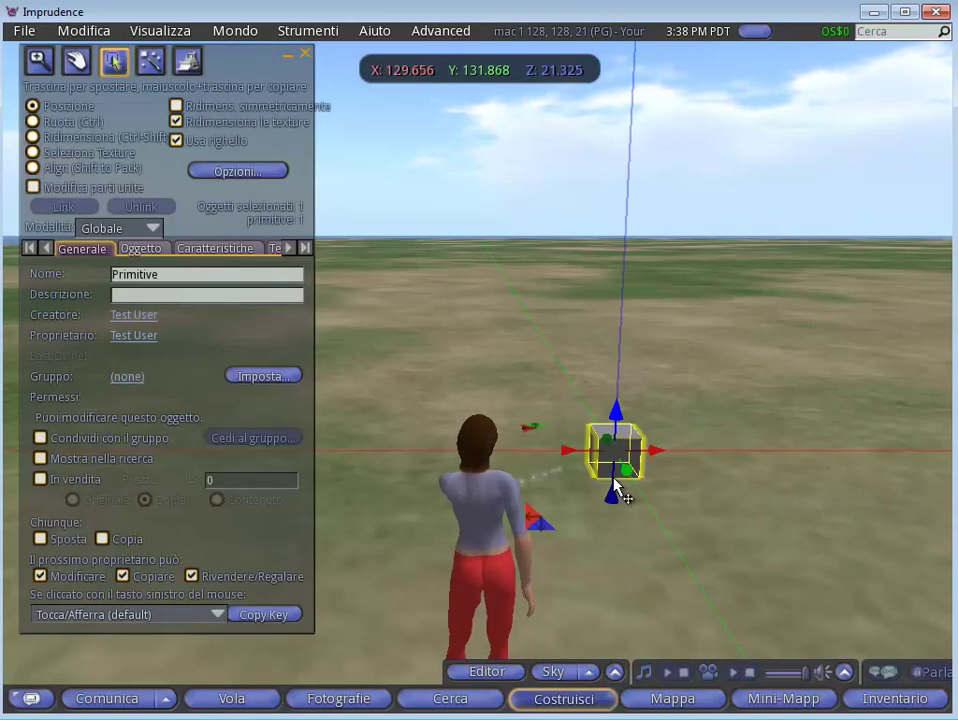
- Add a New Script to the cube from its Contenuto tab and close the build panel
{"action": "left_click", "coordinate": [306, 248]}
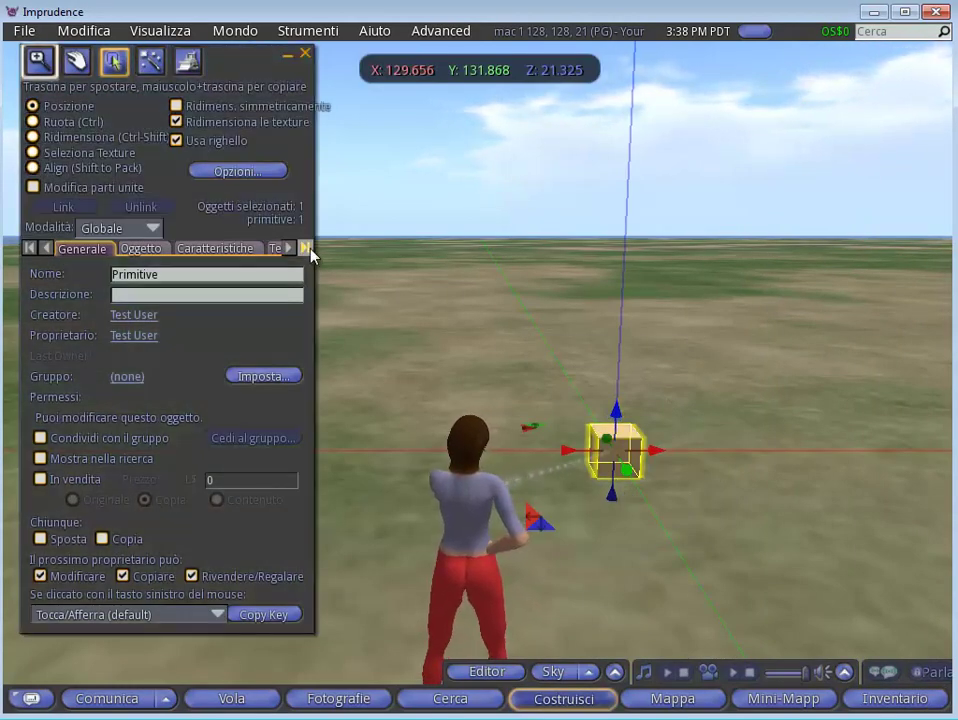
{"action": "left_click", "coordinate": [252, 250]}
{"action": "left_click", "coordinate": [120, 275]}
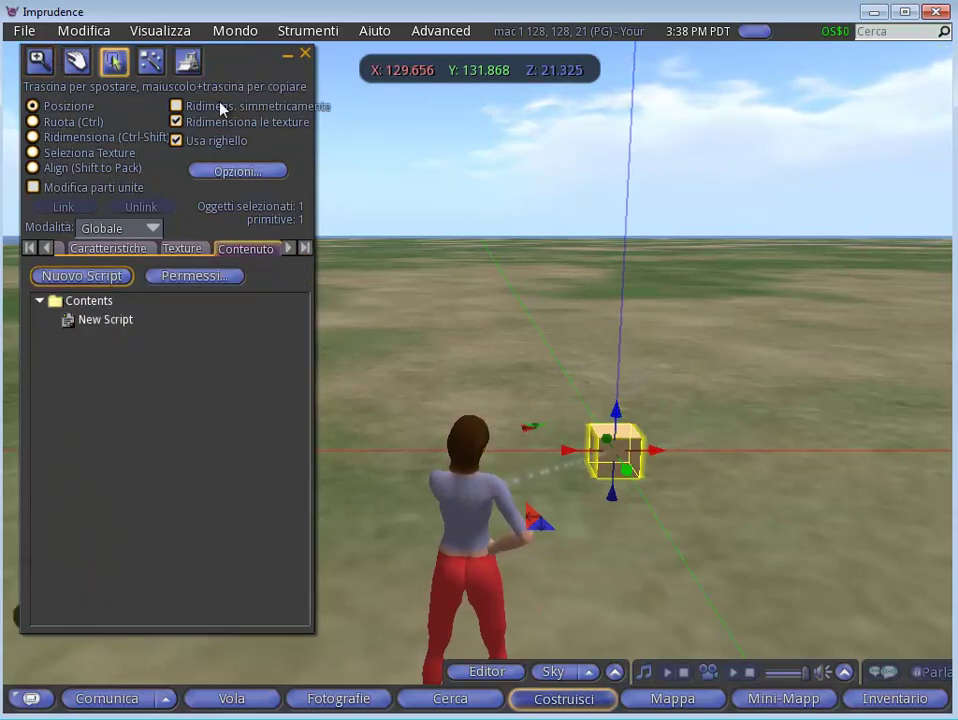
{"action": "left_click_drag", "start_coordinate": [231, 64], "coordinate": [269, 89]}
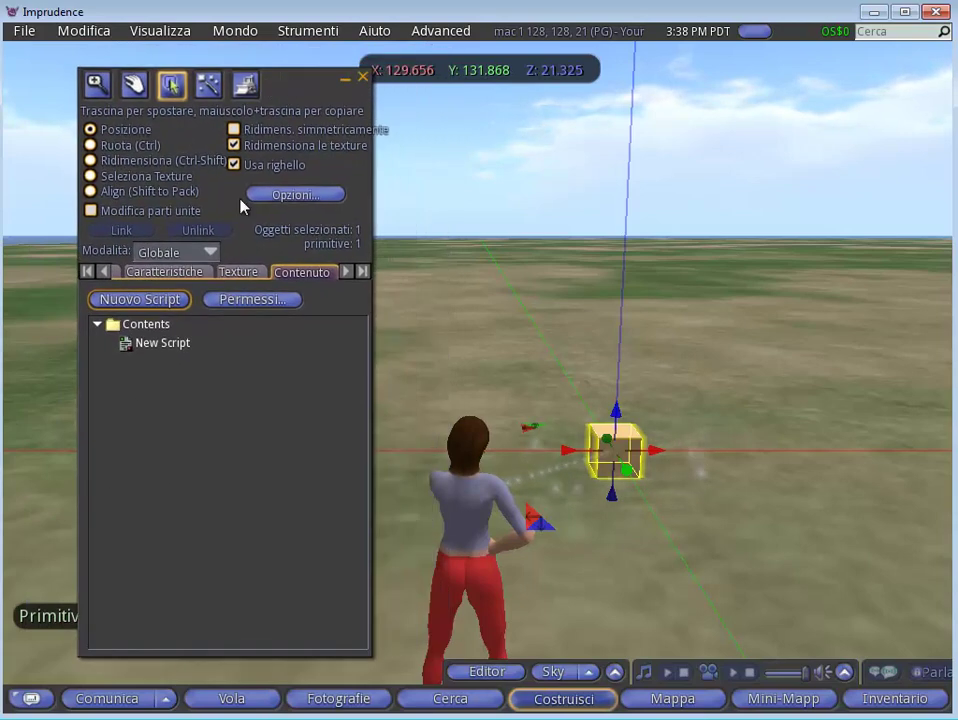
{"action": "left_click", "coordinate": [362, 77]}
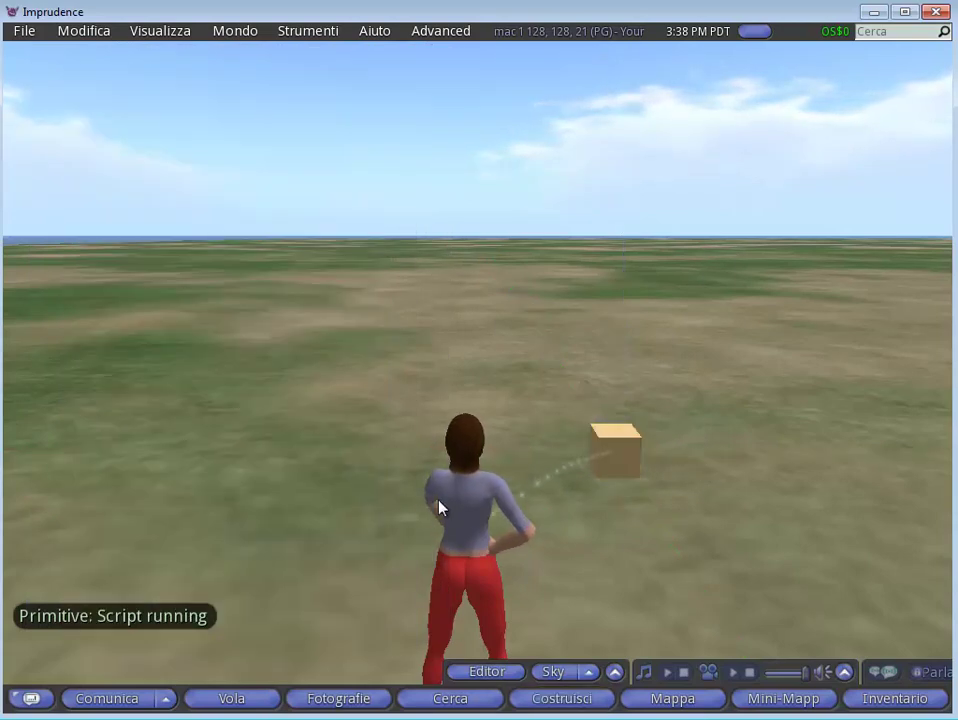
{"action": "right_click", "coordinate": [466, 505]}
- Create a new group named 'nuovo gruppo' with the charter 'eccomi'
{"action": "left_click", "coordinate": [512, 470]}
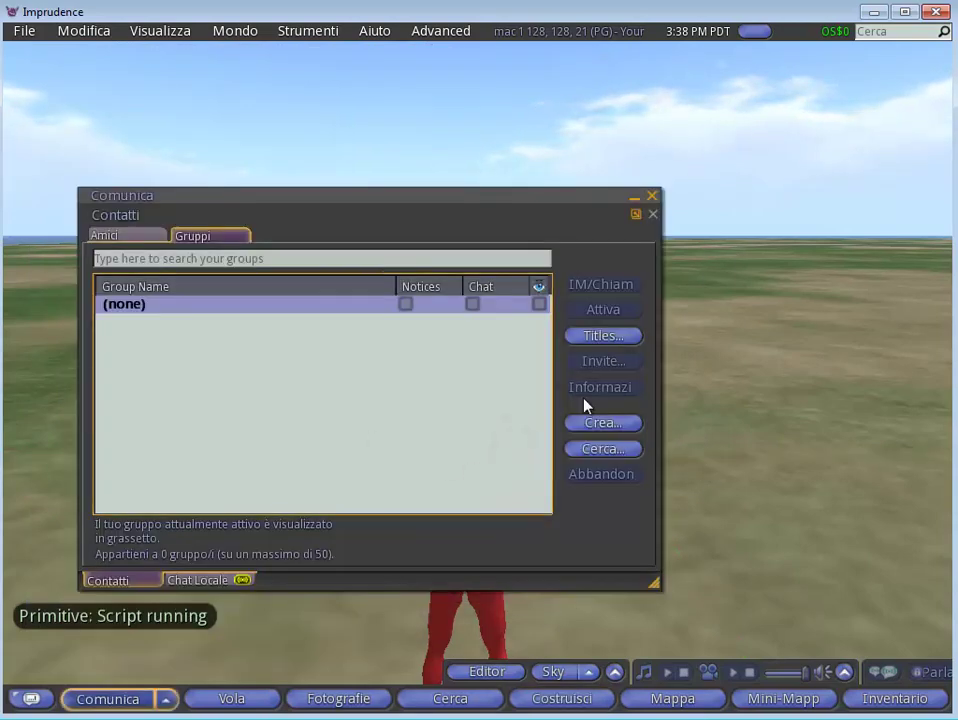
{"action": "left_click", "coordinate": [600, 432]}
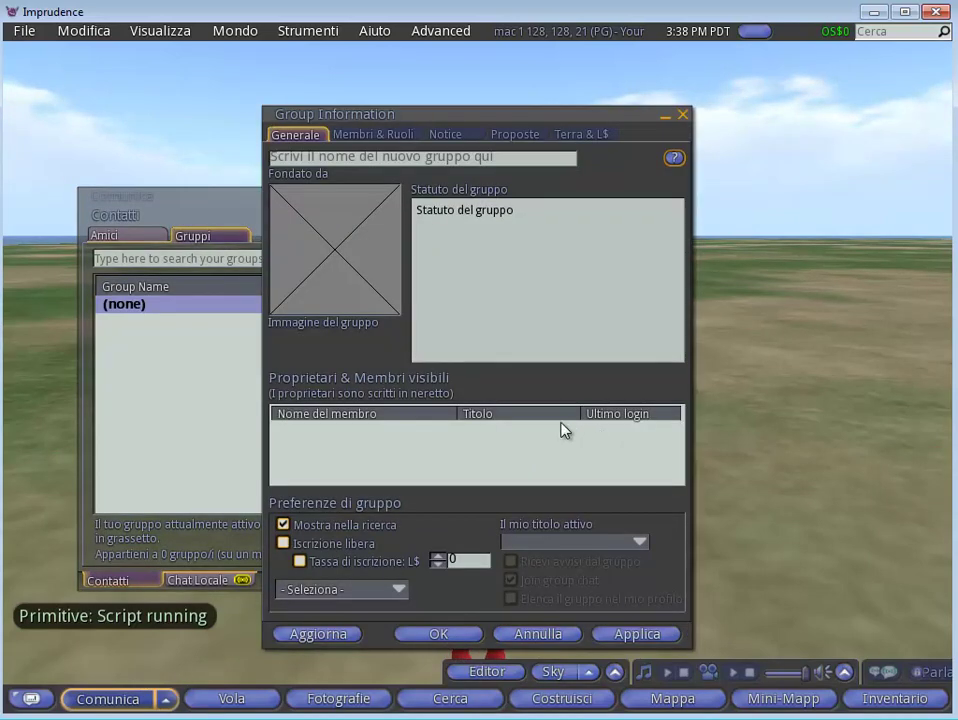
{"action": "left_click", "coordinate": [368, 160]}
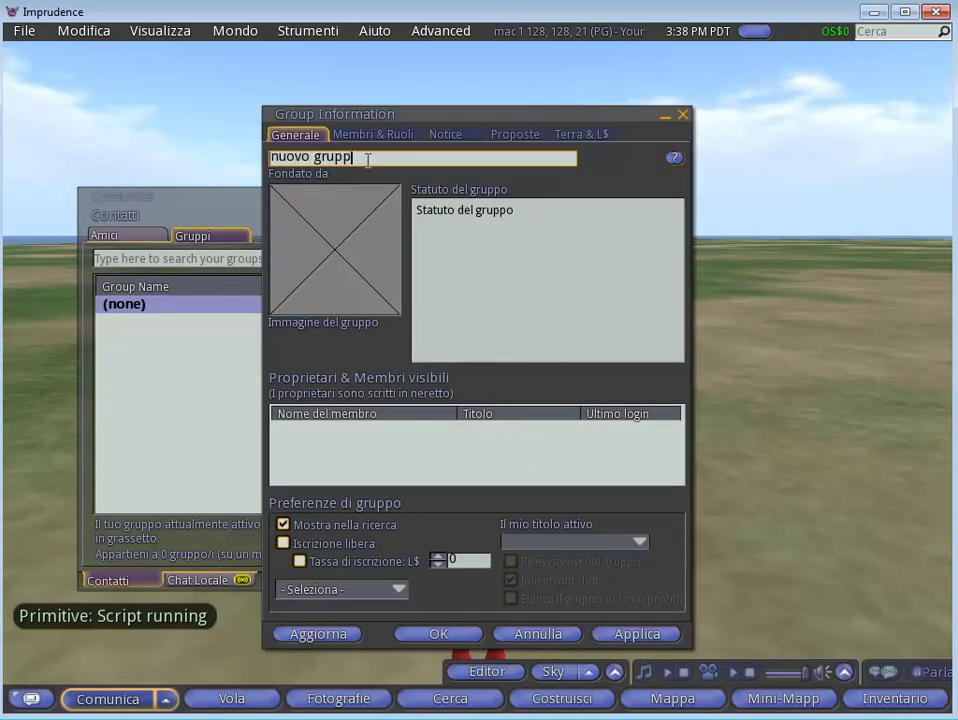
{"action": "left_click", "coordinate": [458, 208]}
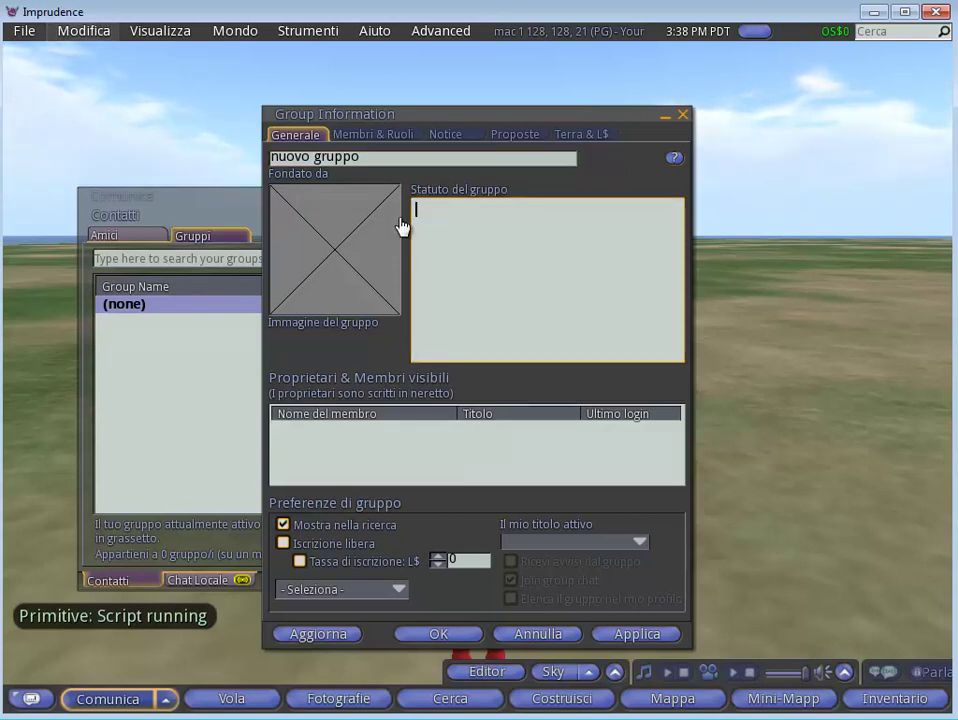
{"action": "type", "text": "eccomi"}
{"action": "key", "text": "Tab"}
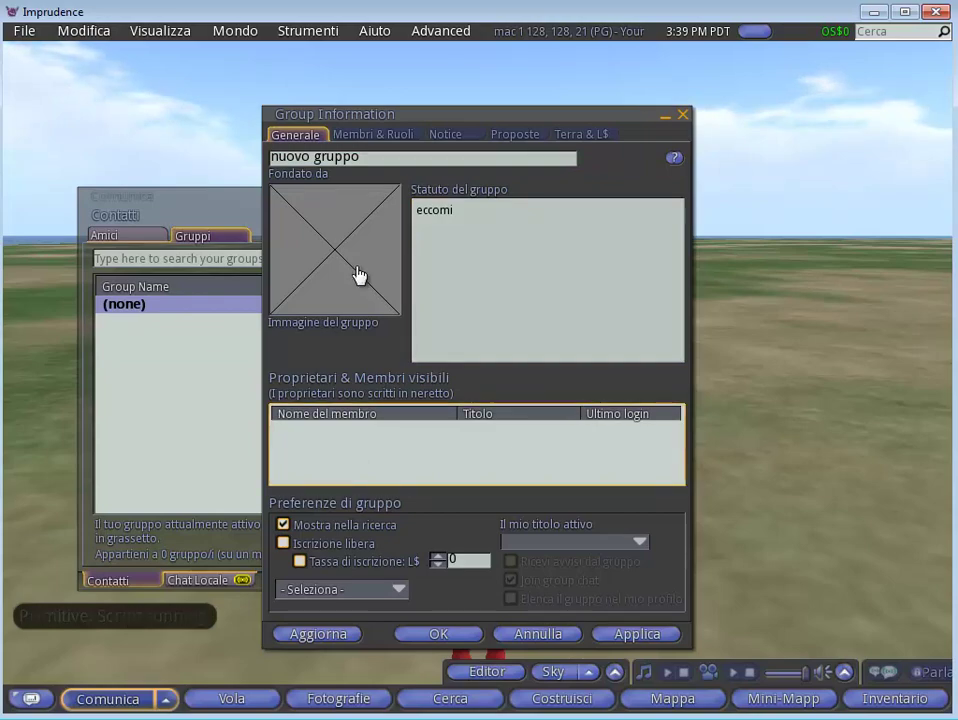
- Move the group details aside and close the Contatti window
{"action": "left_click_drag", "start_coordinate": [455, 120], "coordinate": [796, 167]}
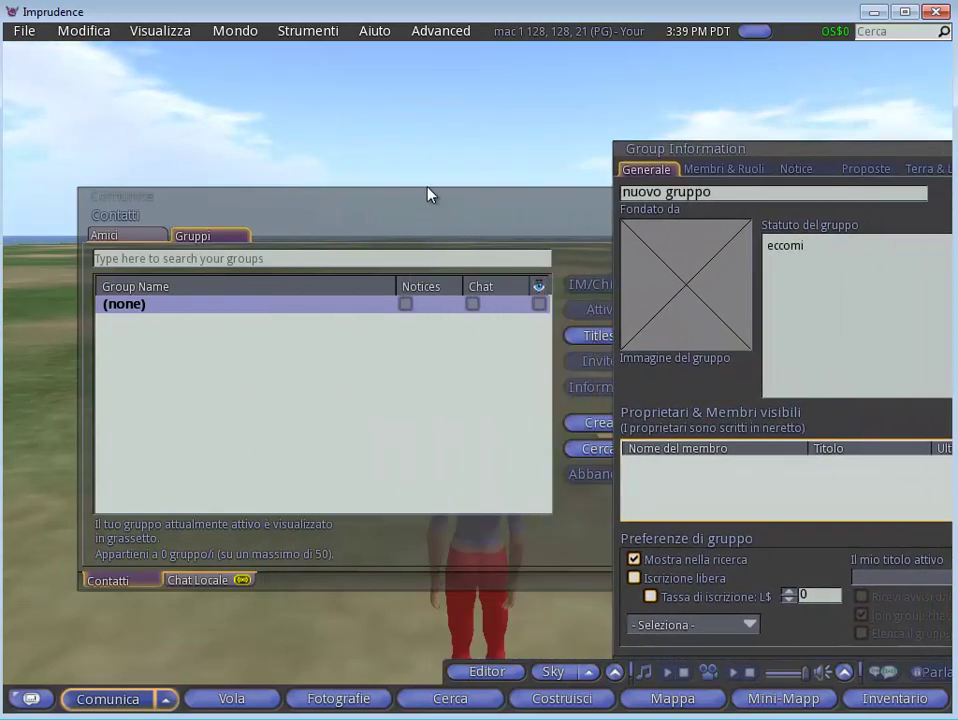
{"action": "left_click_drag", "start_coordinate": [428, 195], "coordinate": [250, 278]}
{"action": "left_click", "coordinate": [470, 276]}
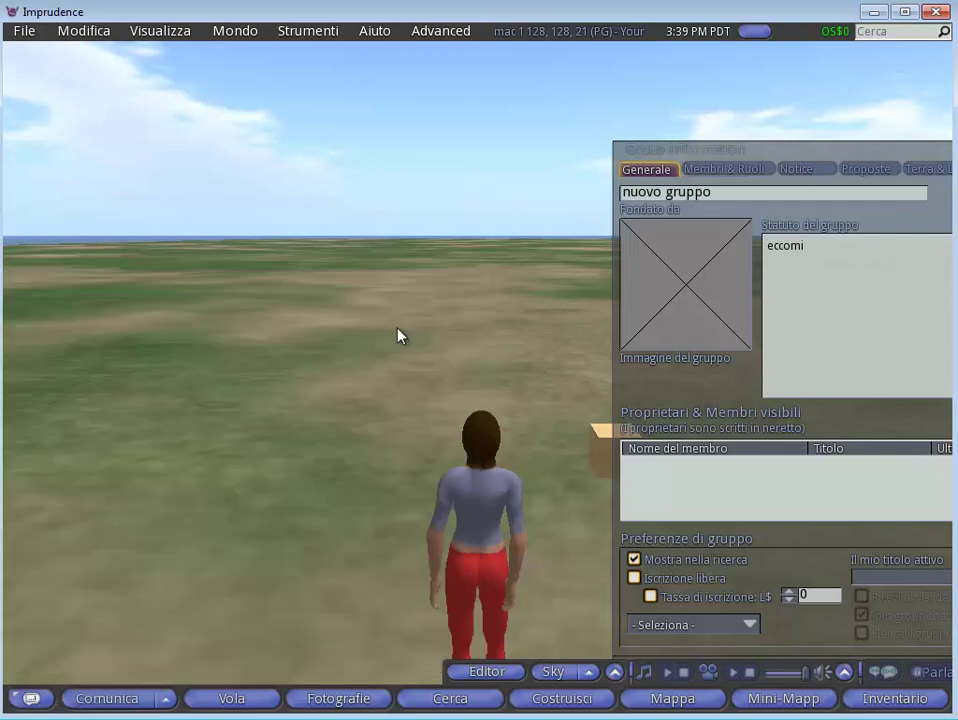
- Save a snapshot to inventory for 0 L$ and view the 512 x 512 snapshot texture
{"action": "left_click", "coordinate": [336, 699]}
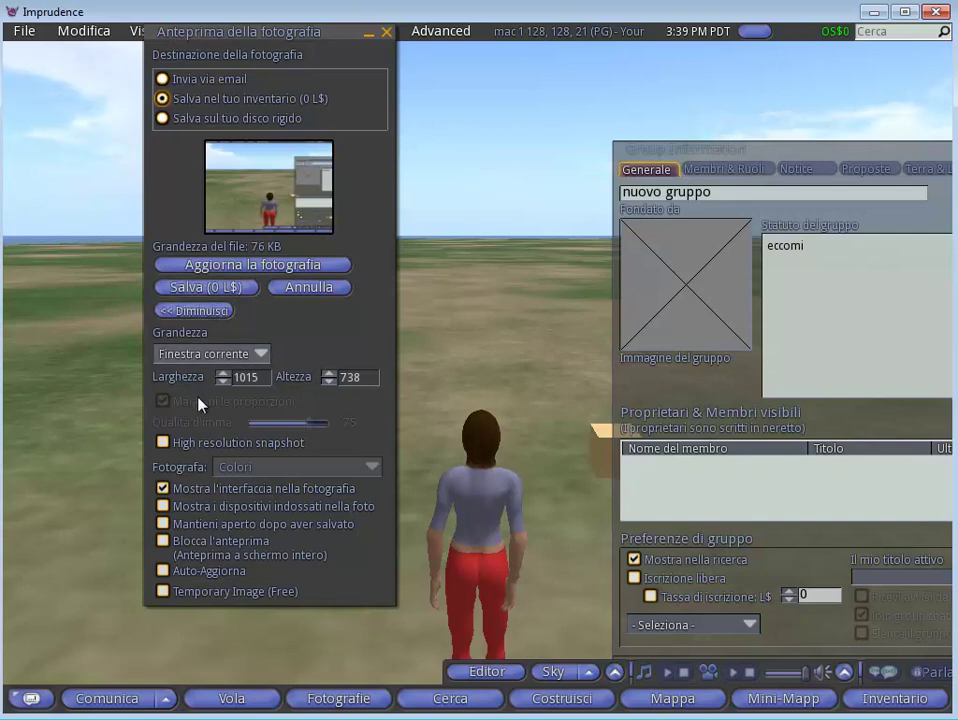
{"action": "left_click", "coordinate": [208, 287]}
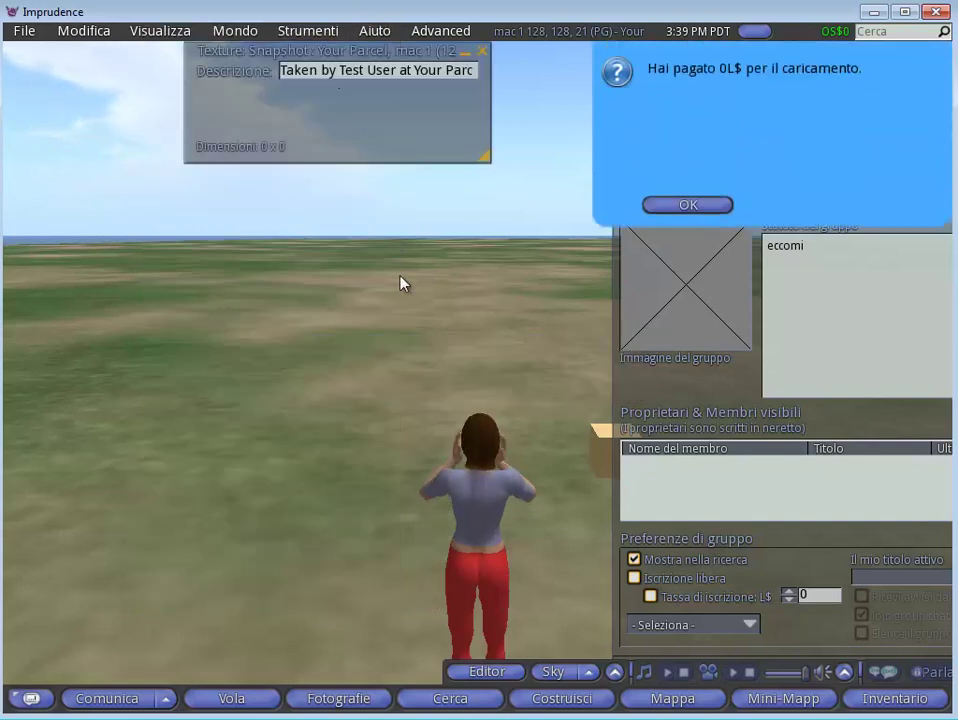
{"action": "left_click", "coordinate": [692, 205]}
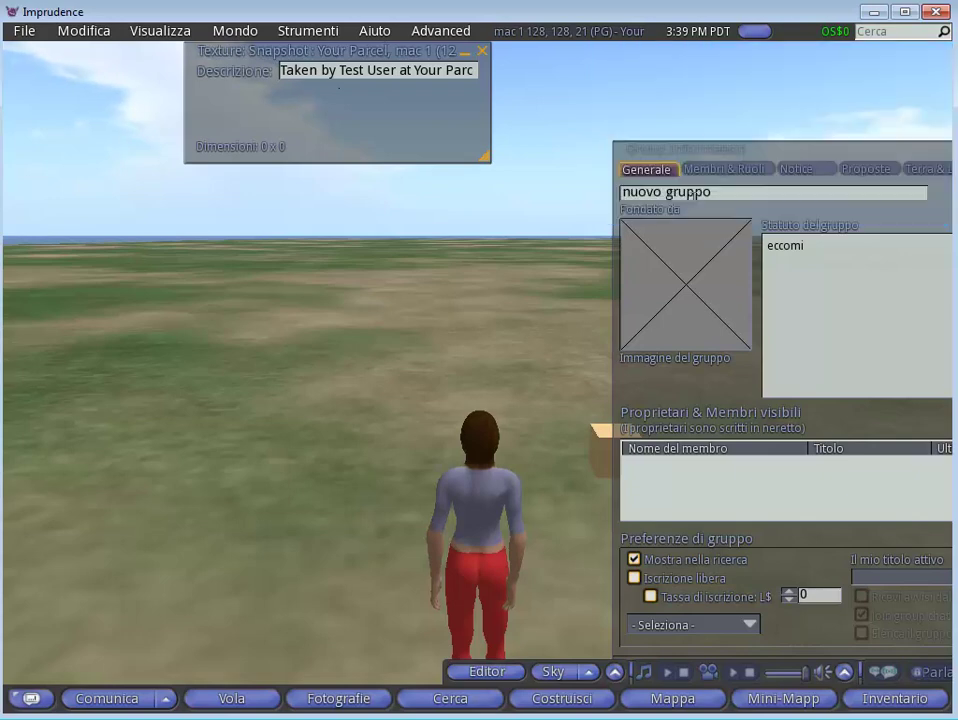
{"action": "left_click_drag", "start_coordinate": [333, 58], "coordinate": [300, 188]}
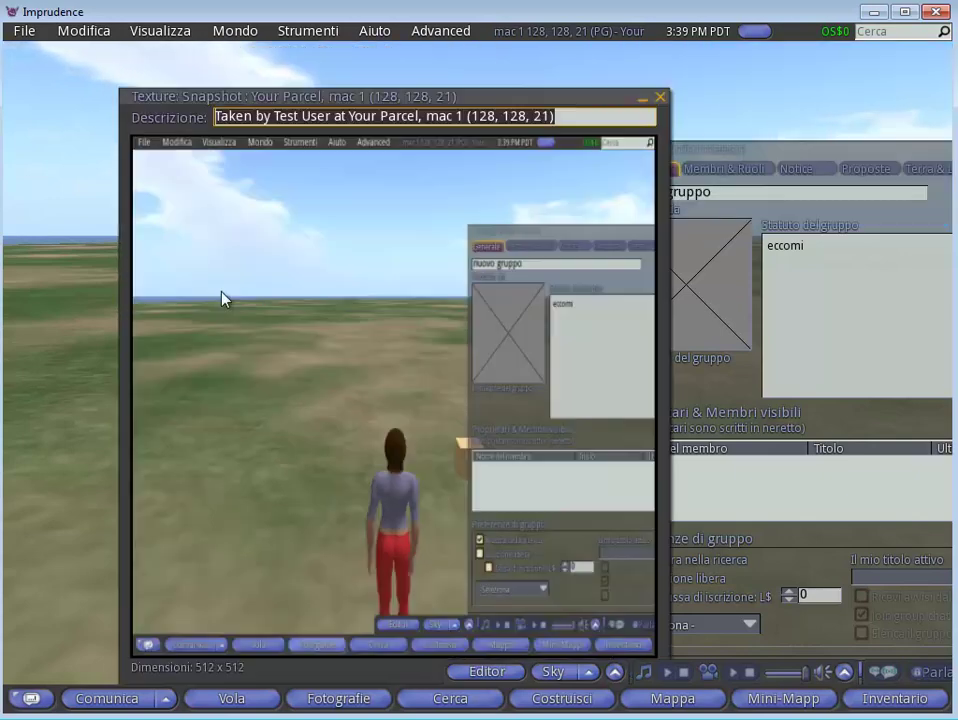